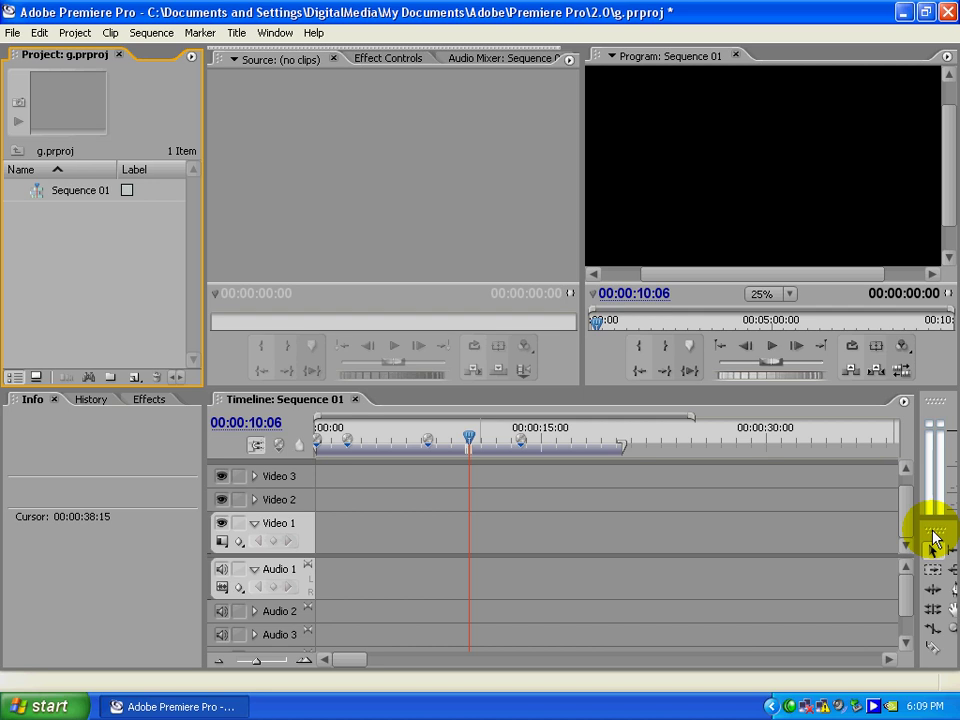
# - Adjust the dividers between the docked panels to widen the Info panel group and narrow the Timeline
pyautogui.click(933, 410)
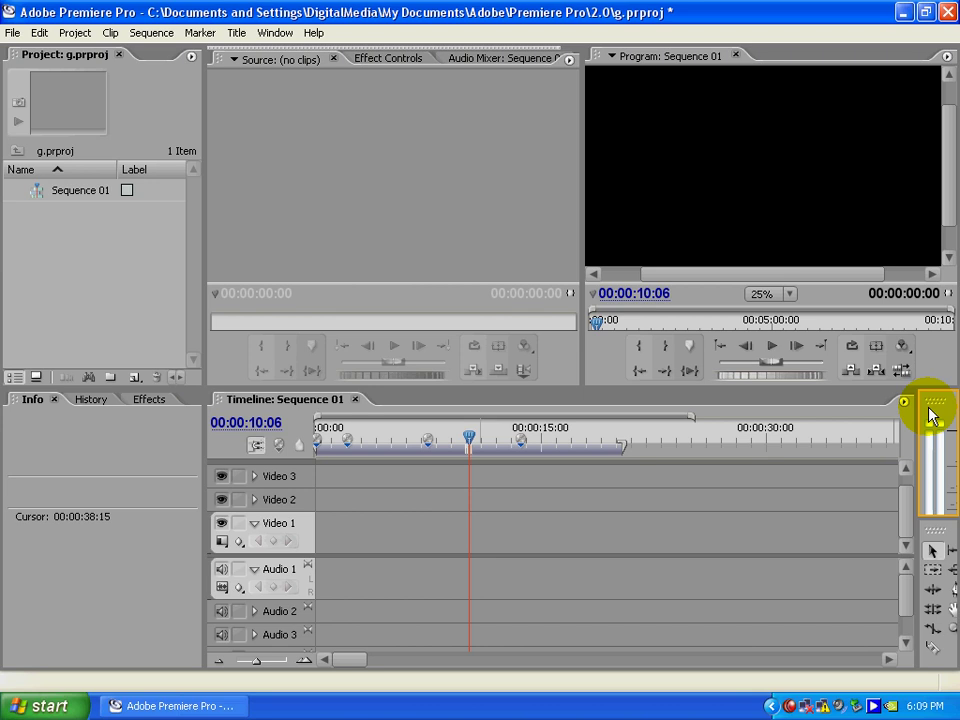
pyautogui.click(206, 380)
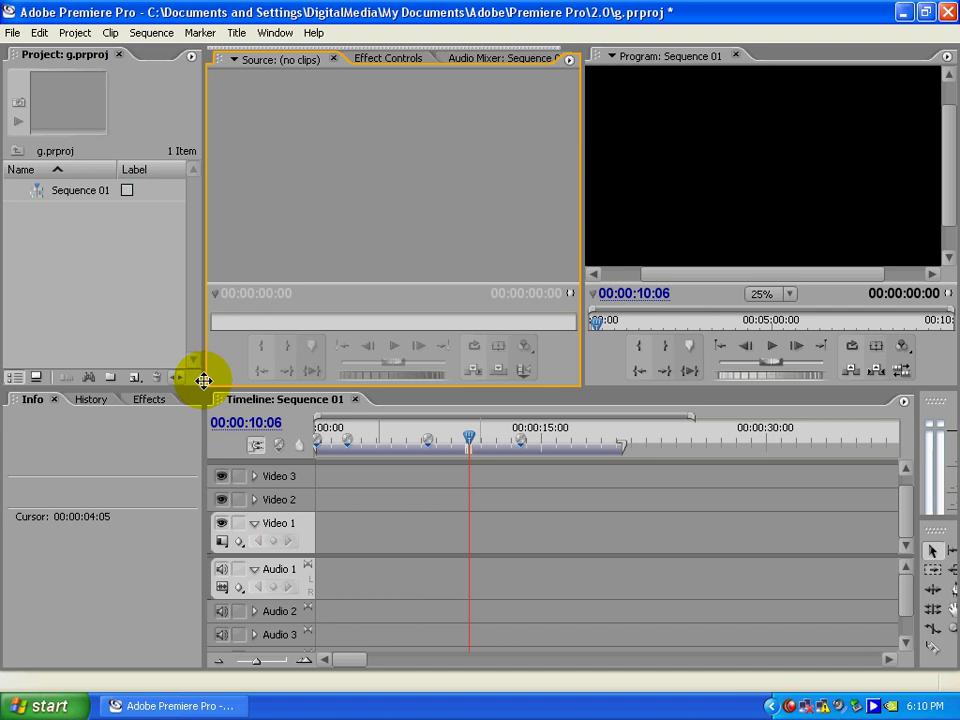
pyautogui.moveTo(203, 380); pyautogui.dragTo(92, 497)
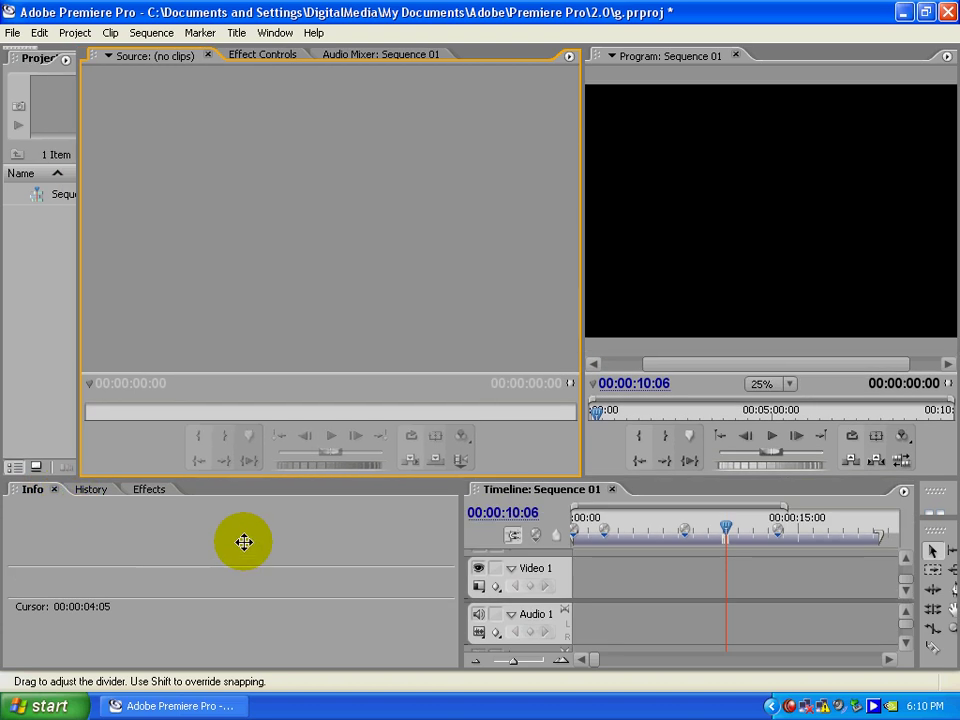
pyautogui.moveTo(244, 542); pyautogui.dragTo(218, 350)
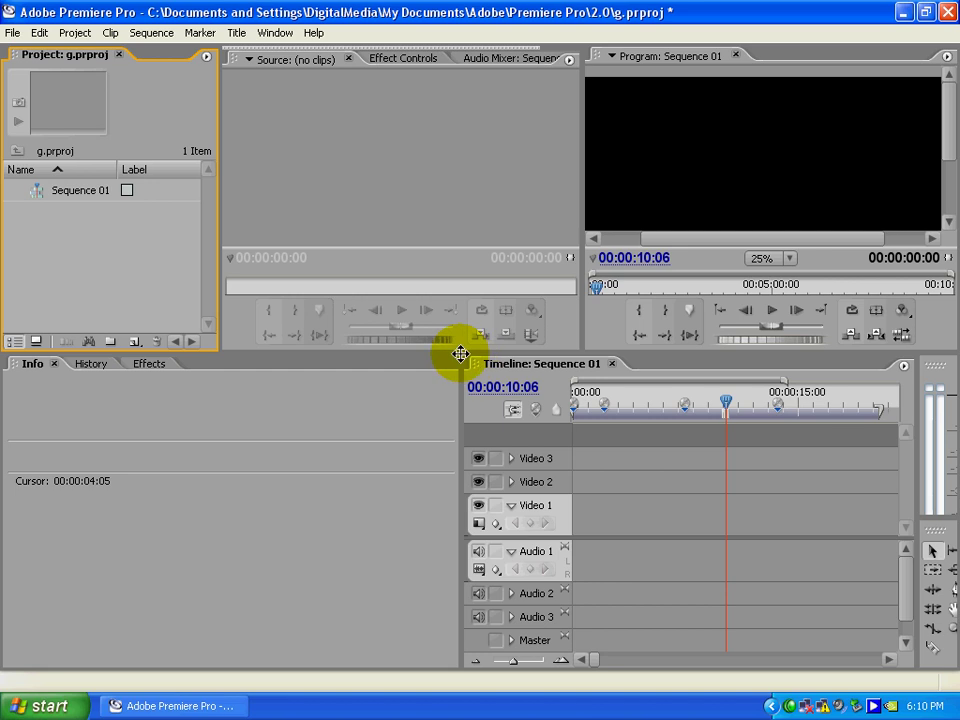
pyautogui.click(460, 355)
pyautogui.moveTo(460, 355); pyautogui.dragTo(300, 387)
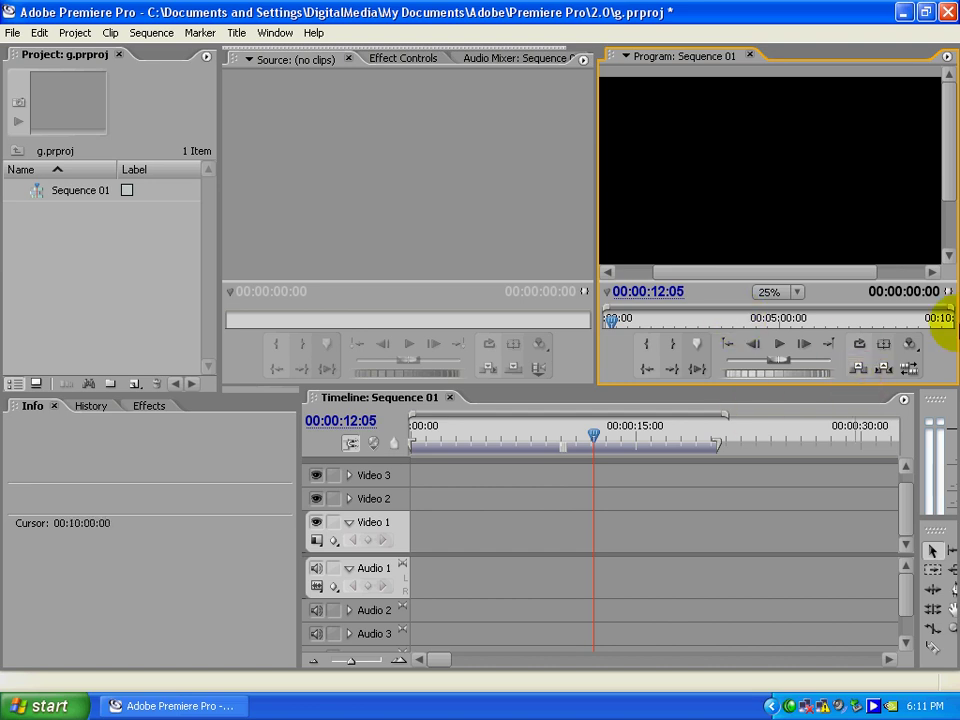
pyautogui.click(932, 403)
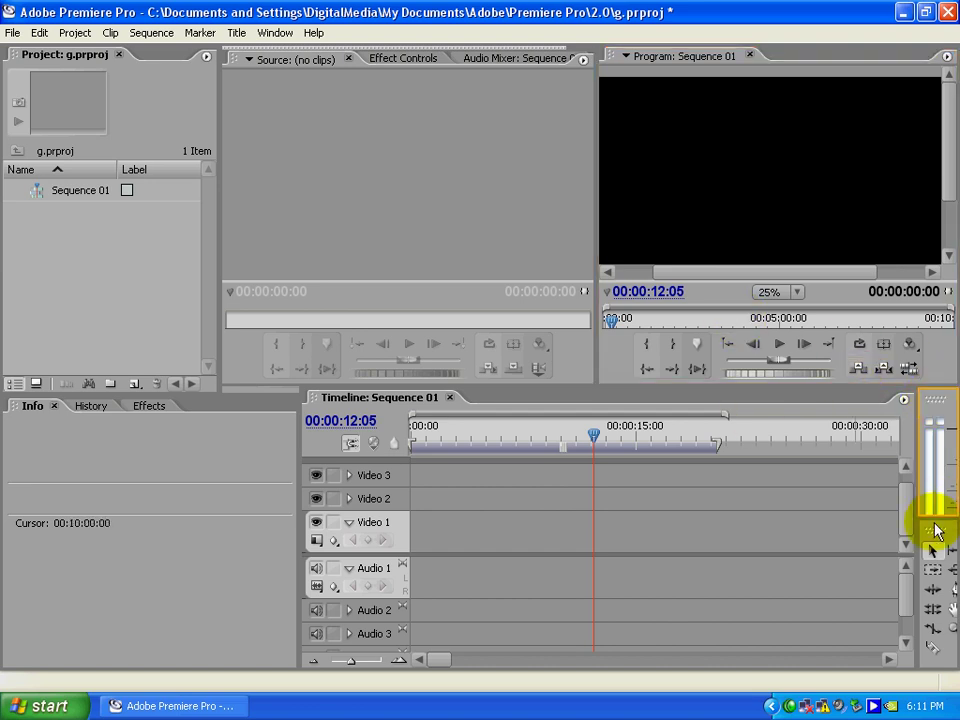
pyautogui.click(934, 531)
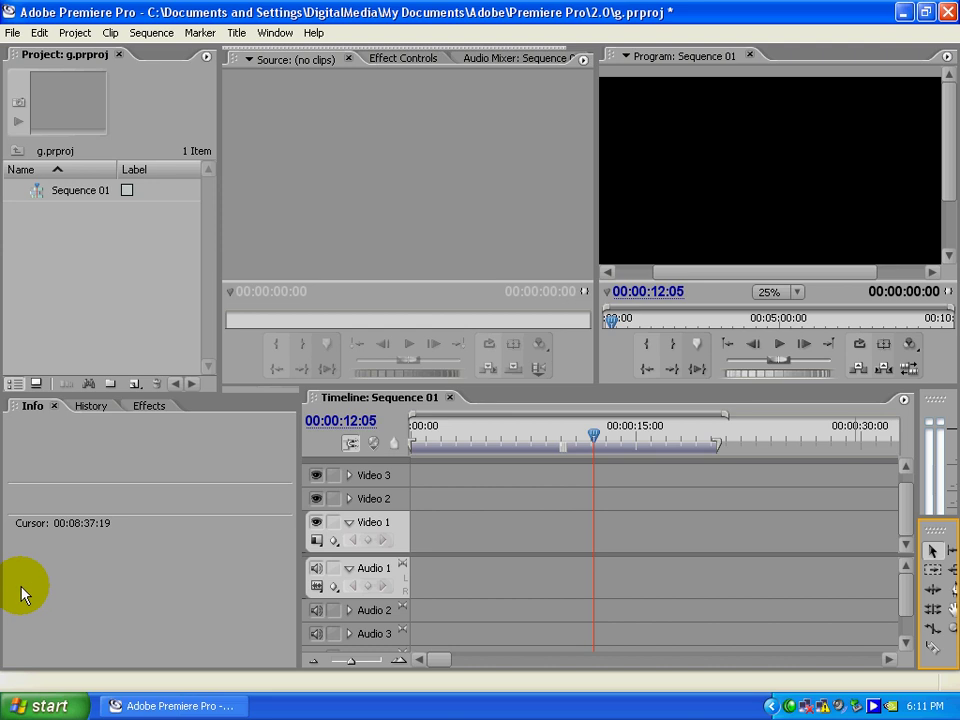
pyautogui.moveTo(932, 526); pyautogui.dragTo(933, 537)
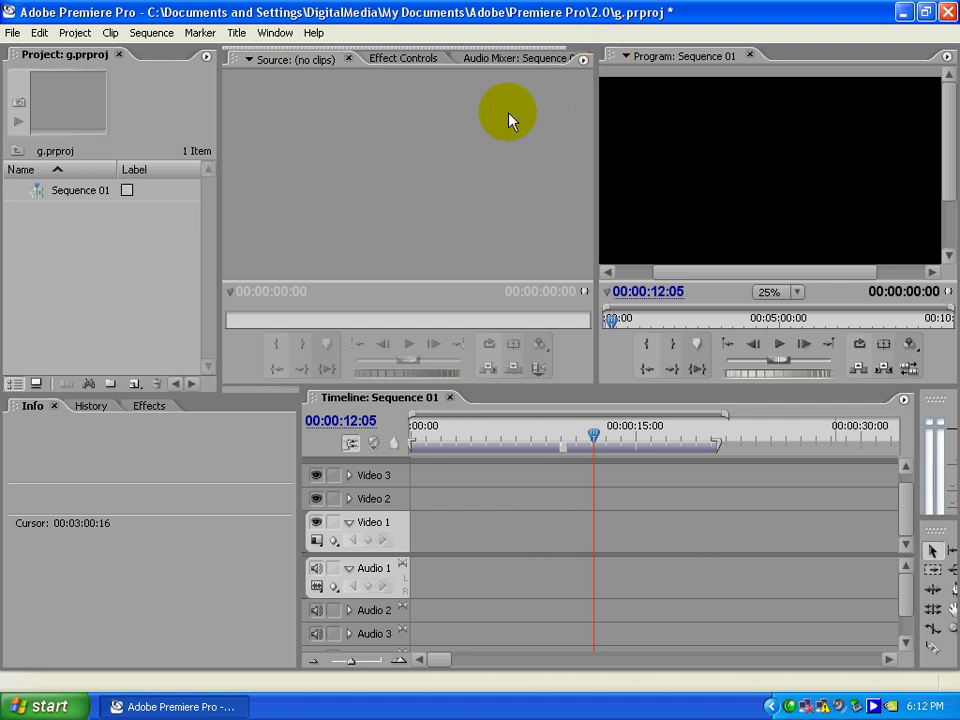
pyautogui.moveTo(612, 60); pyautogui.dragTo(588, 84)
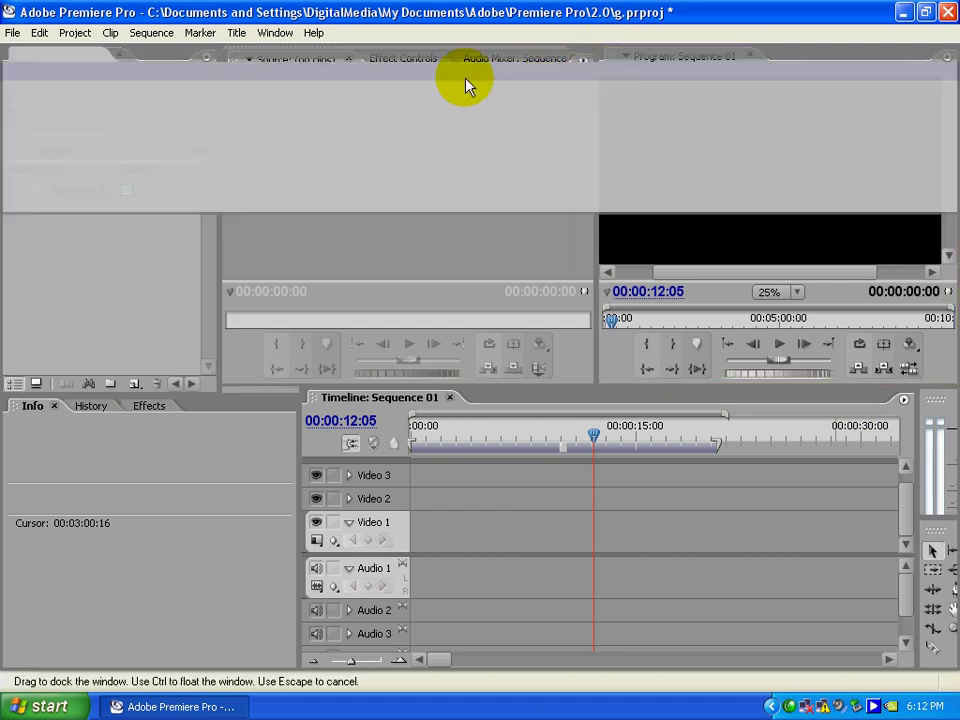
pyautogui.moveTo(465, 85); pyautogui.dragTo(617, 142)
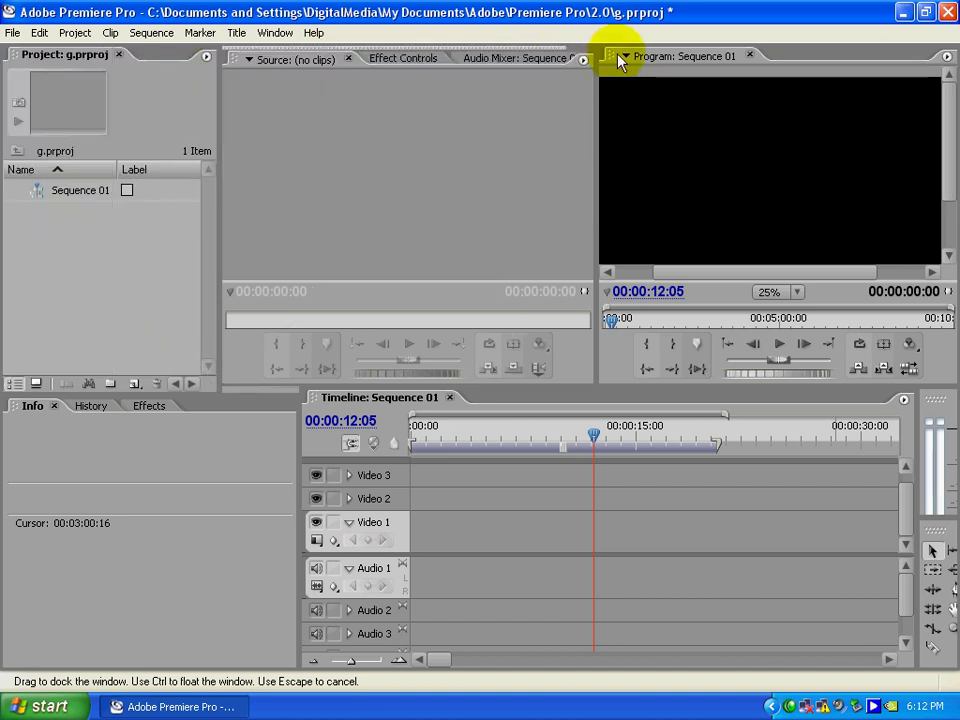
pyautogui.moveTo(620, 62); pyautogui.dragTo(621, 58)
# - Dock Effect Controls into the Project panel's group and widen that group to line up with the Info panel
pyautogui.click(414, 58)
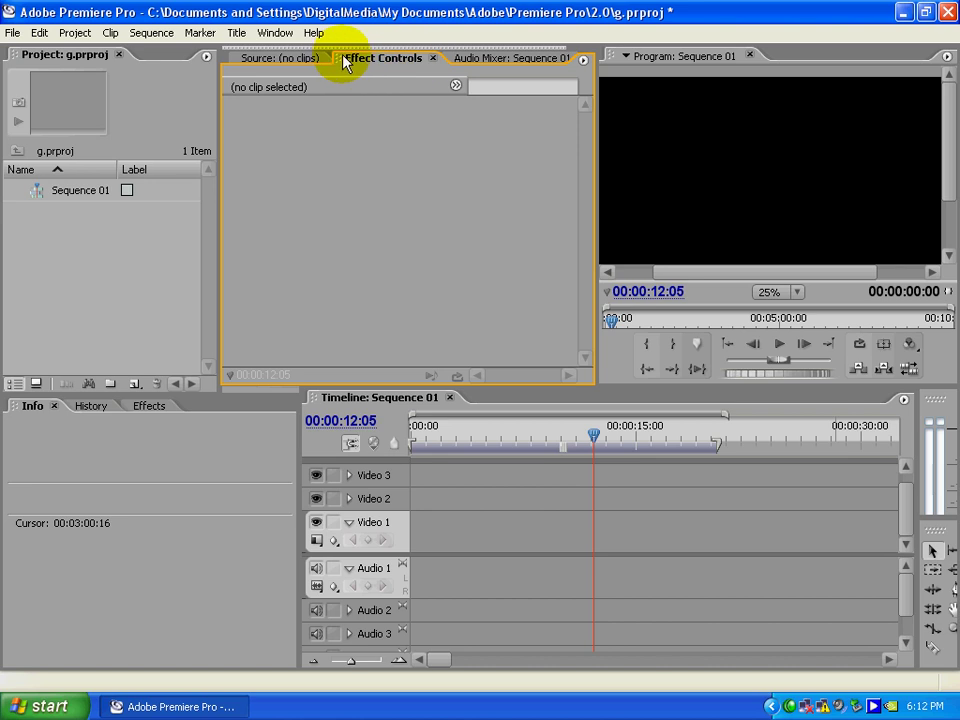
pyautogui.moveTo(345, 60); pyautogui.dragTo(146, 60)
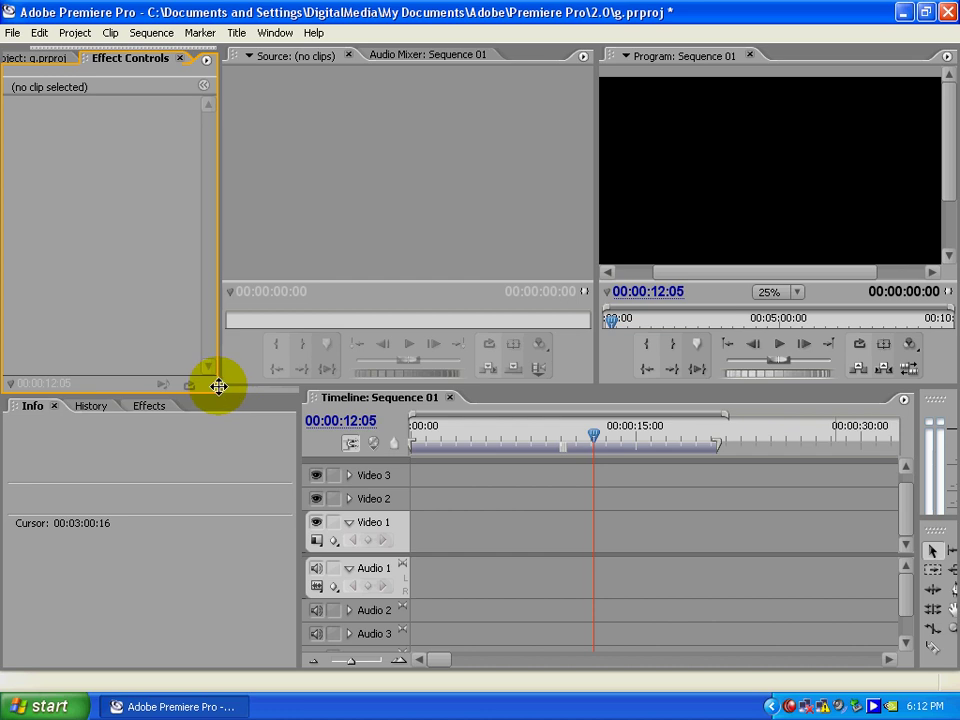
pyautogui.moveTo(218, 386); pyautogui.dragTo(296, 340)
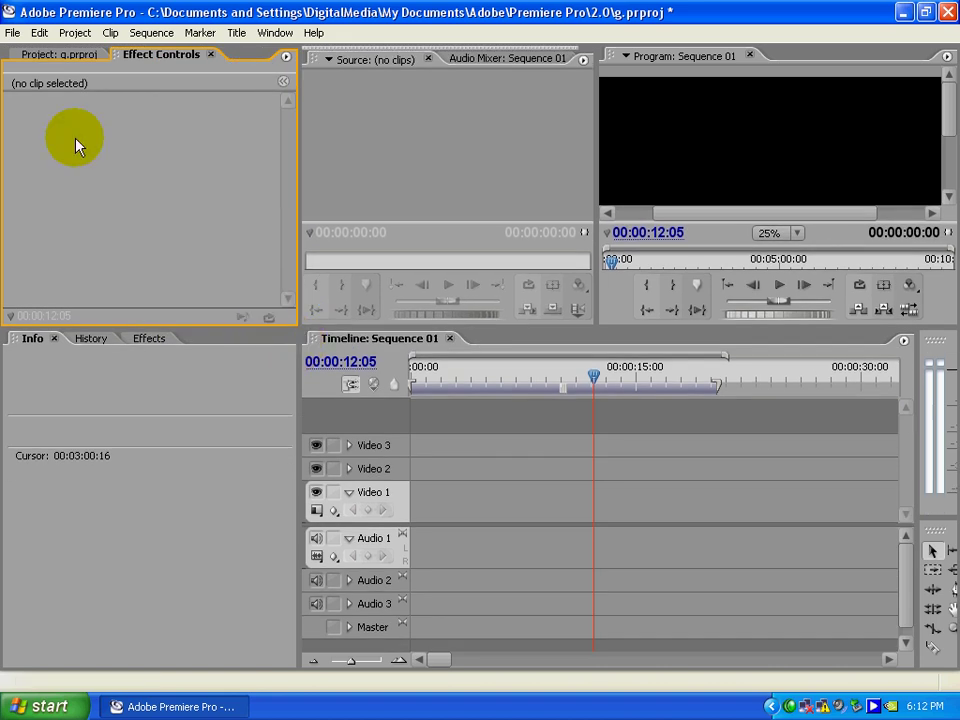
# - Import the Blue hills, Sunset, Water lilies and Winter images from the Sample Pictures folder into the project
pyautogui.click(60, 54)
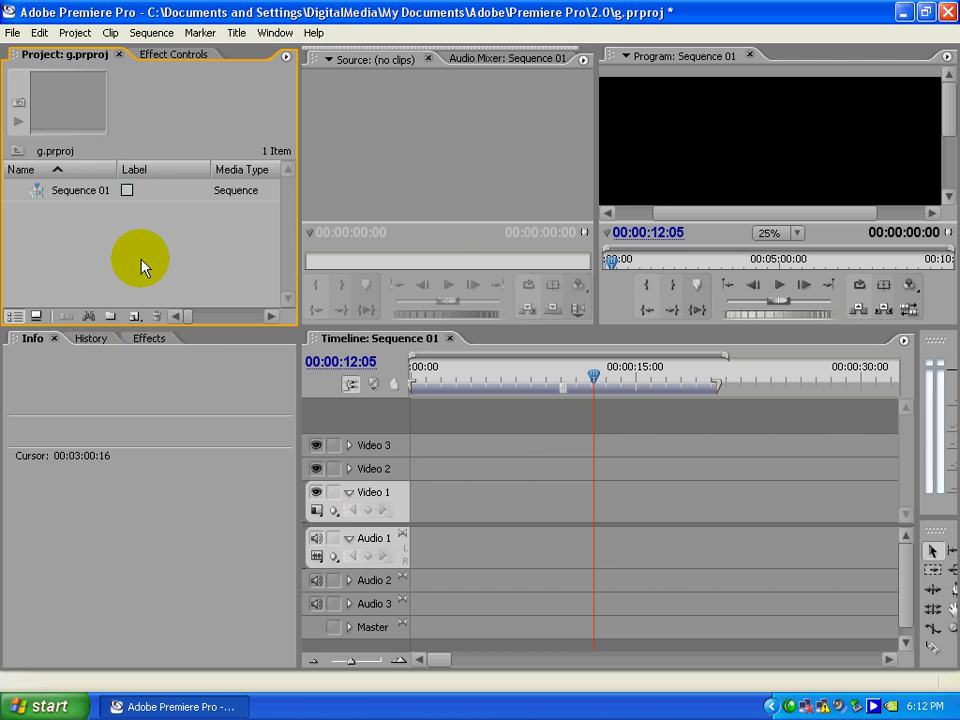
pyautogui.rightClick(53, 213)
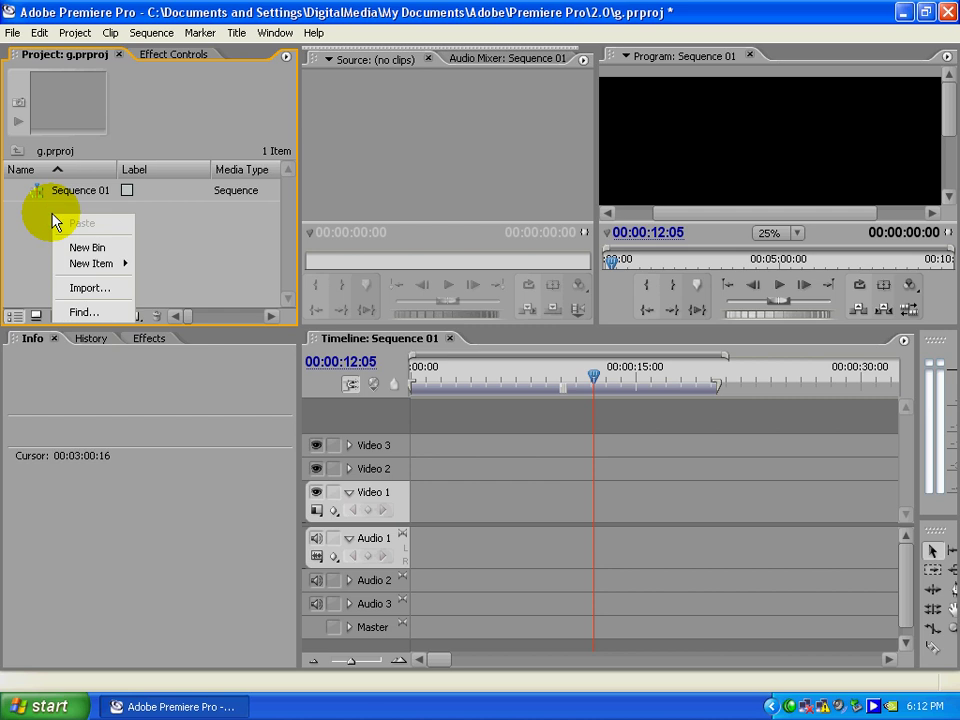
pyautogui.click(100, 288)
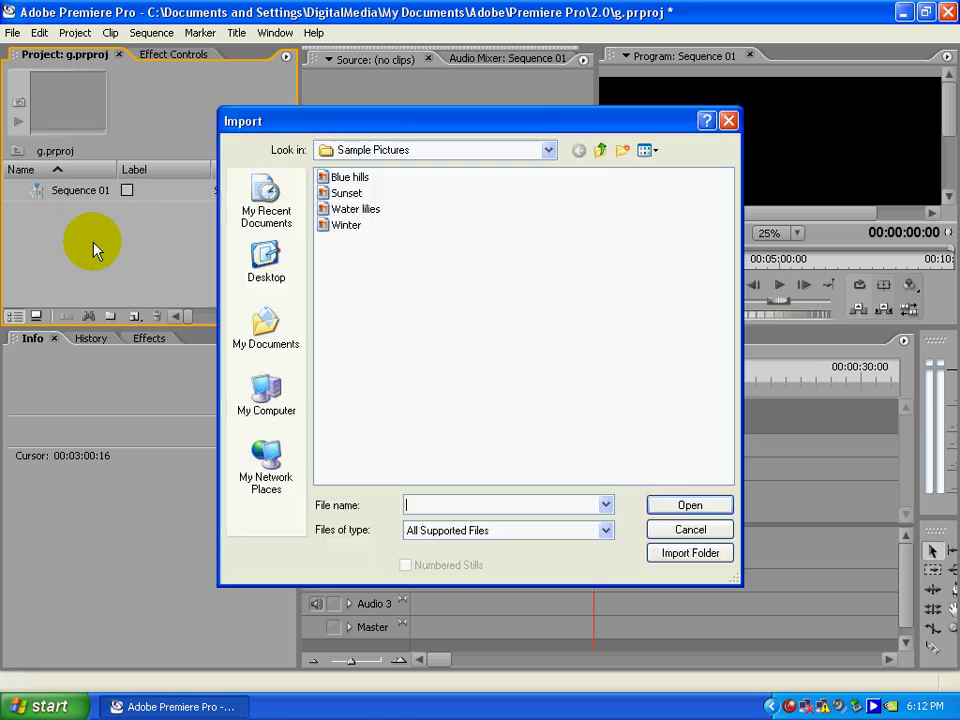
pyautogui.moveTo(348, 252); pyautogui.dragTo(478, 176)
pyautogui.click(688, 504)
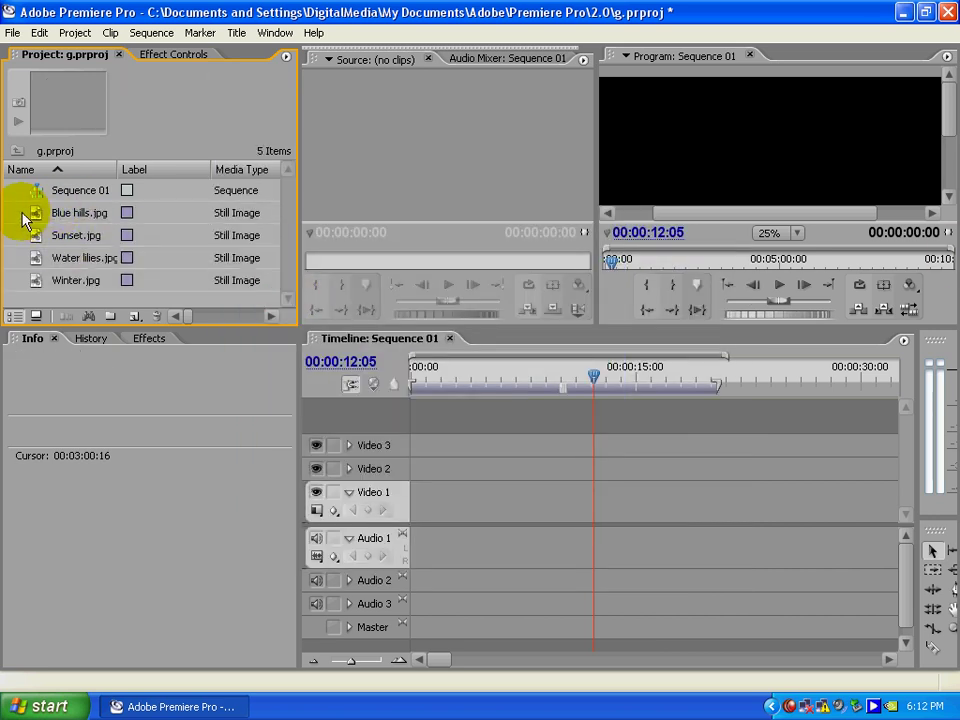
# - Place the four imported images at the start of the Video 1 track and move the playhead to 00:00:05:02
pyautogui.moveTo(21, 294); pyautogui.dragTo(447, 515)
pyautogui.moveTo(576, 382); pyautogui.dragTo(486, 375)
pyautogui.click(647, 167)
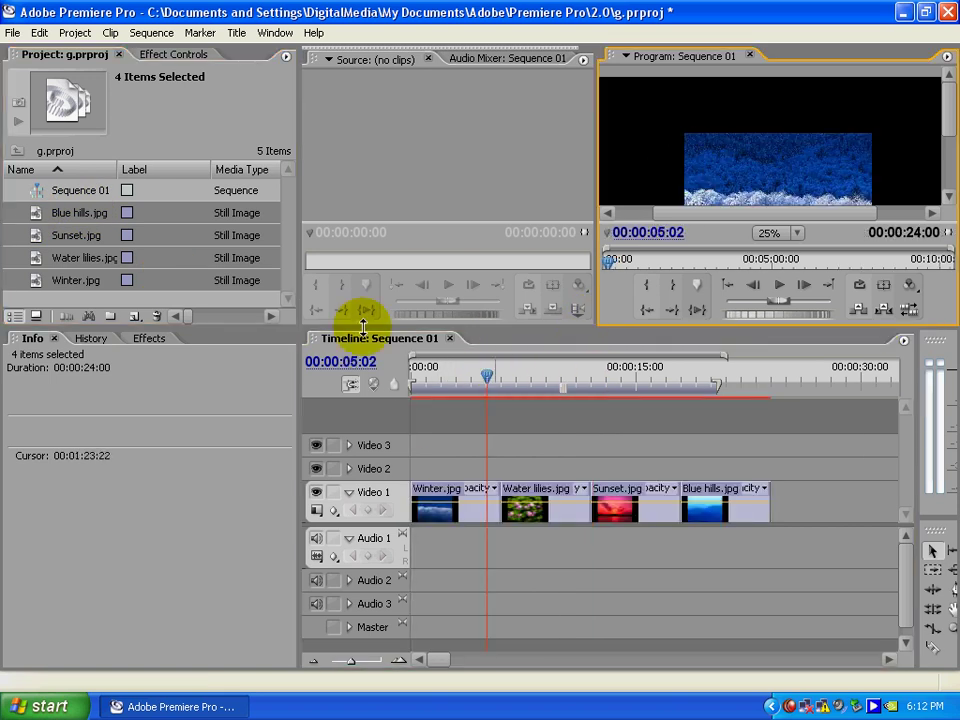
# - Narrow the Project and Info panels, make the monitors taller, and set the Program monitor's zoom to Fit
pyautogui.moveTo(286, 329); pyautogui.dragTo(225, 381)
pyautogui.click(801, 290)
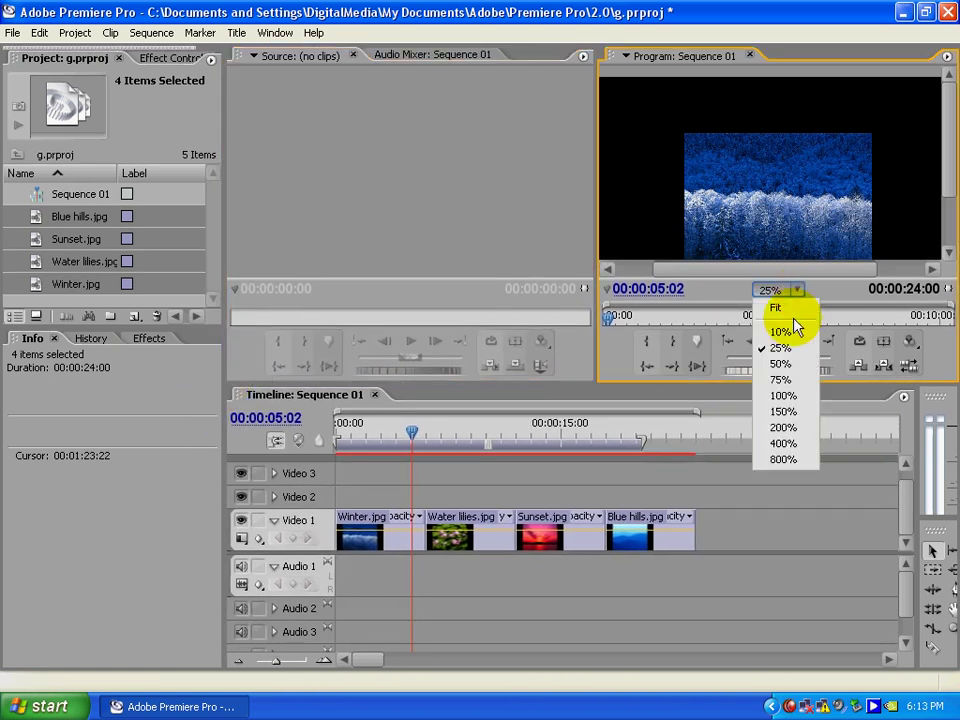
pyautogui.click(797, 306)
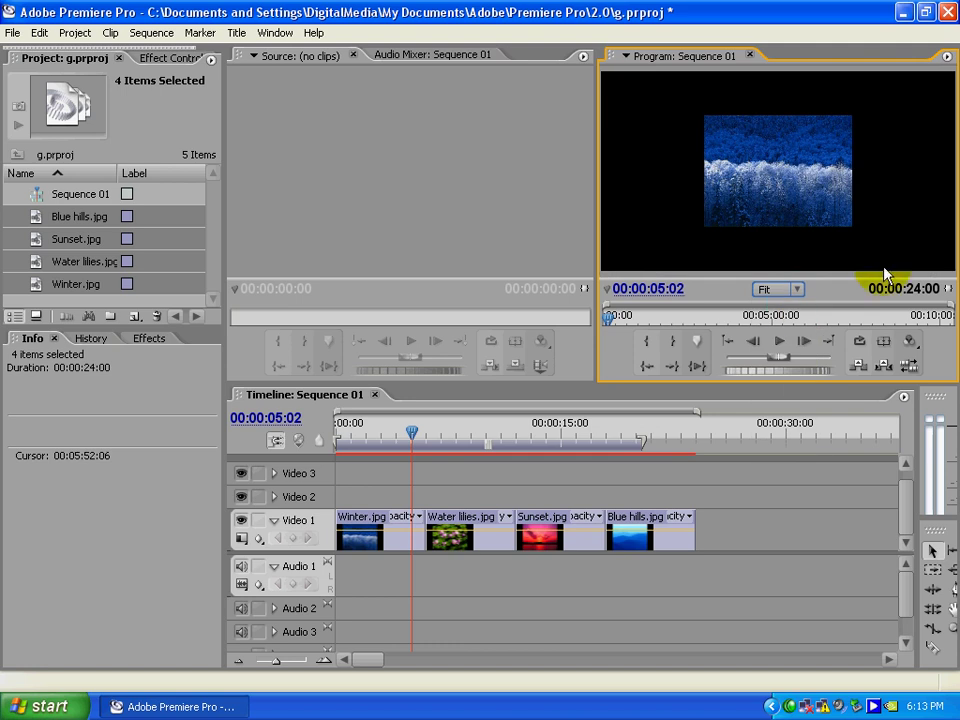
# - Extend the work area to the end of the last clip and scrub the playhead to 00:00:10:13
pyautogui.moveTo(527, 442); pyautogui.dragTo(525, 405)
pyautogui.moveTo(642, 442); pyautogui.dragTo(691, 443)
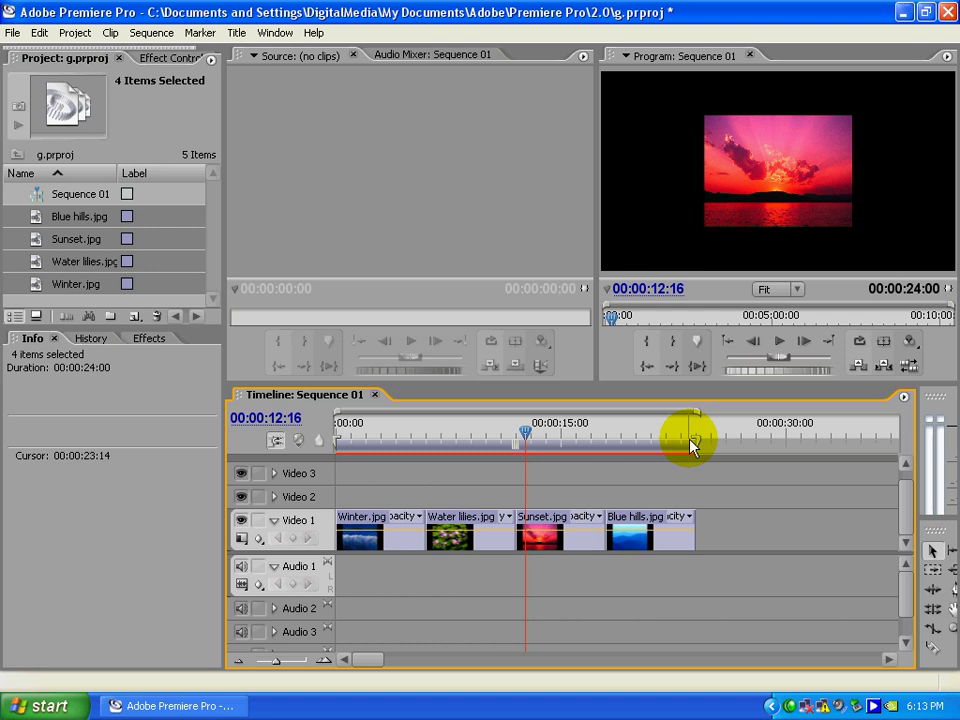
pyautogui.moveTo(545, 432); pyautogui.dragTo(494, 438)
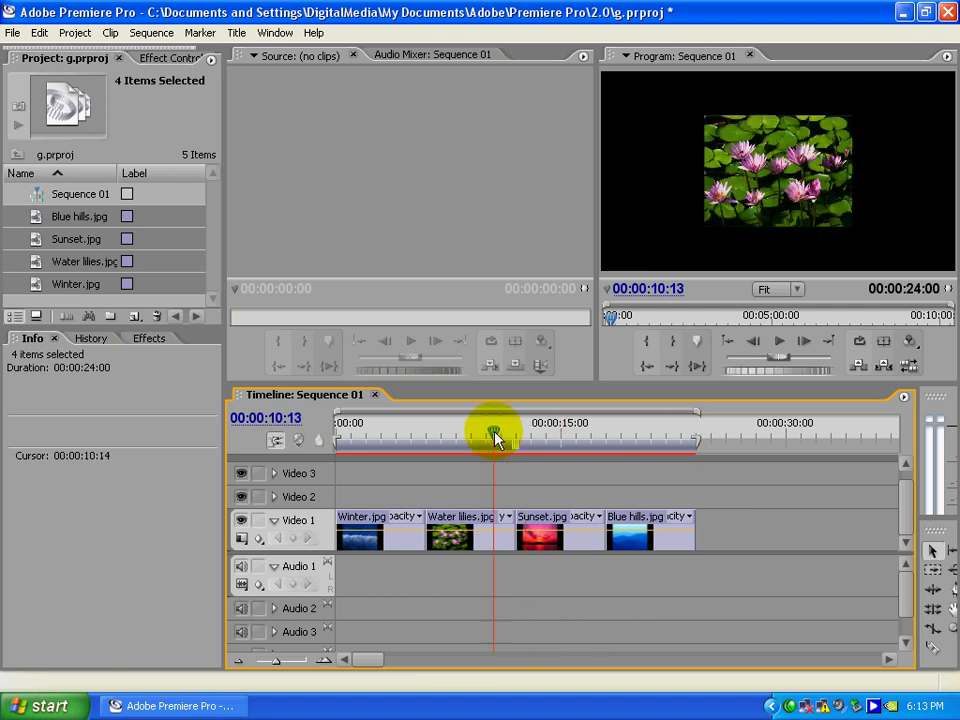
# - Open the Export to DVD settings for the sequence, review the burn options, and close them without burning
pyautogui.click(12, 32)
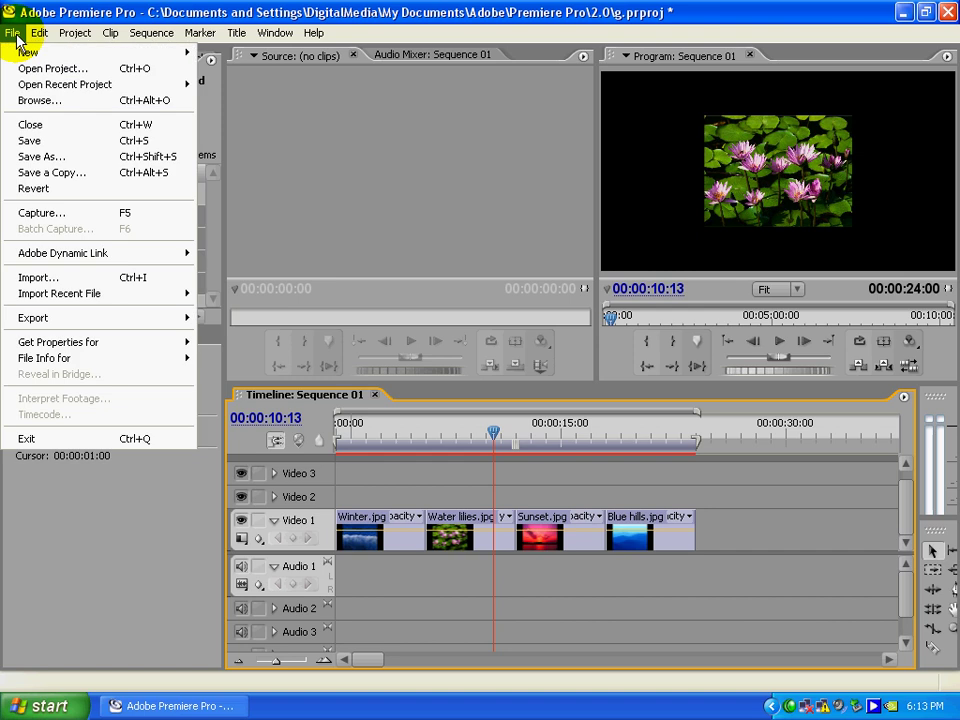
pyautogui.moveTo(39, 317)
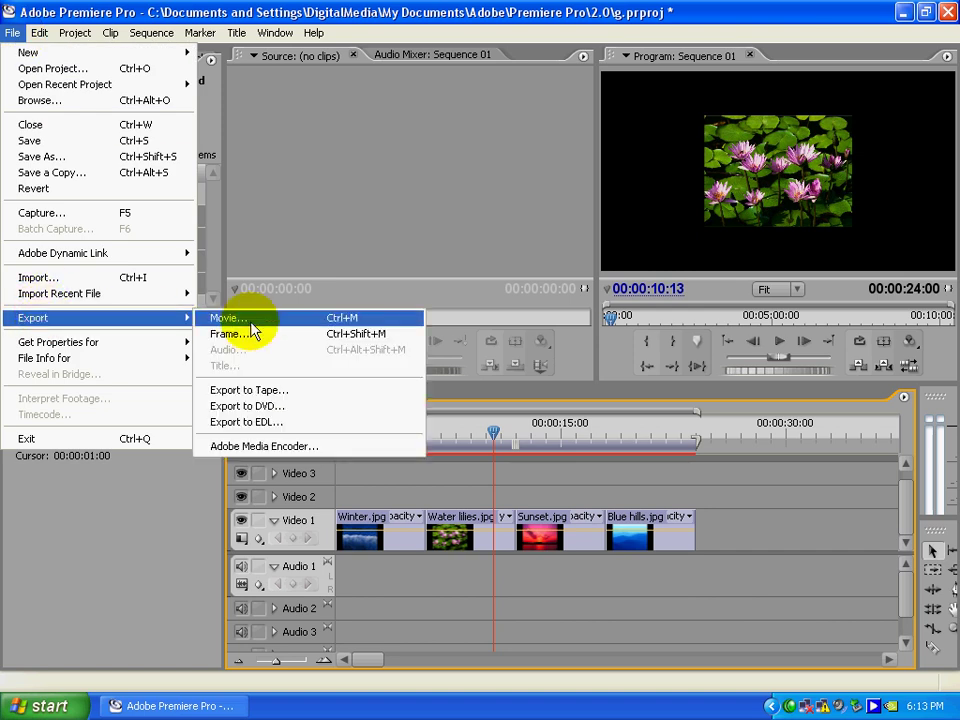
pyautogui.click(259, 407)
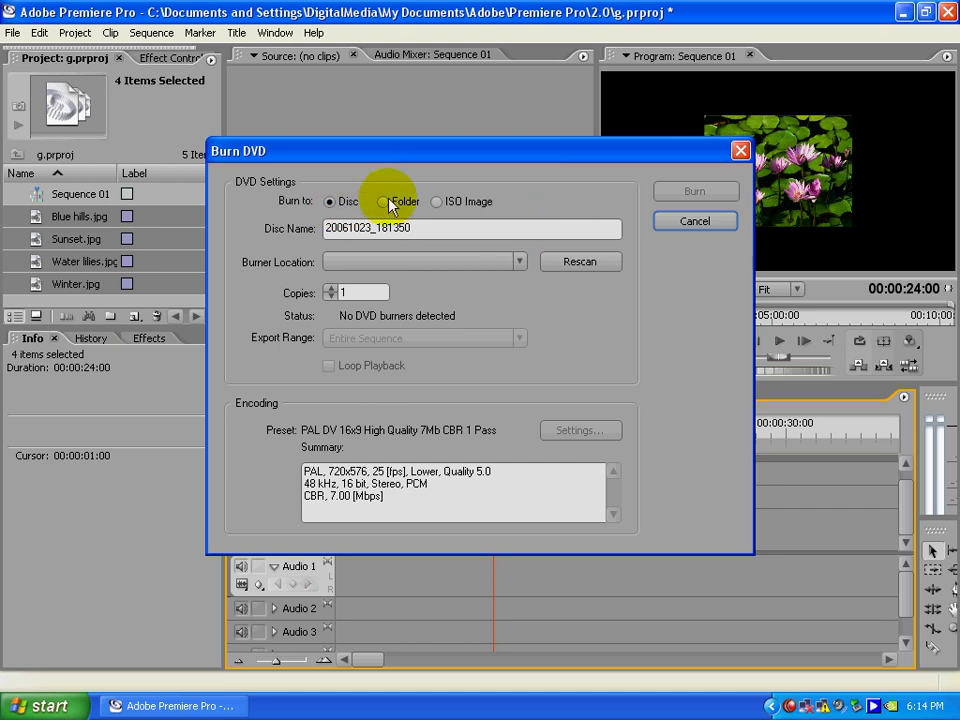
pyautogui.moveTo(410, 160); pyautogui.dragTo(373, 133)
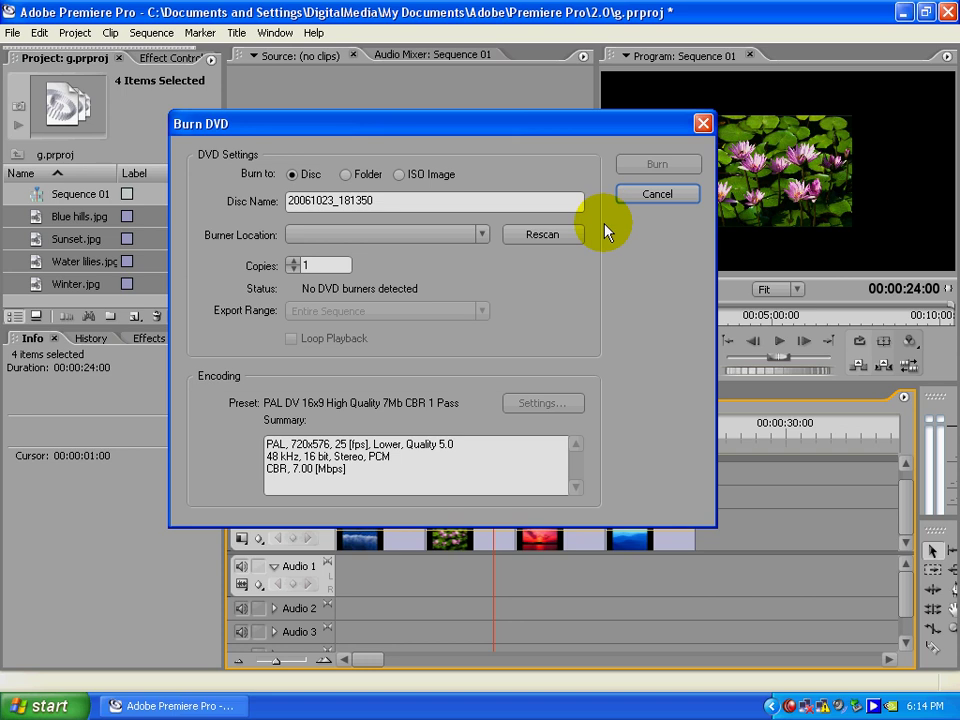
pyautogui.click(645, 196)
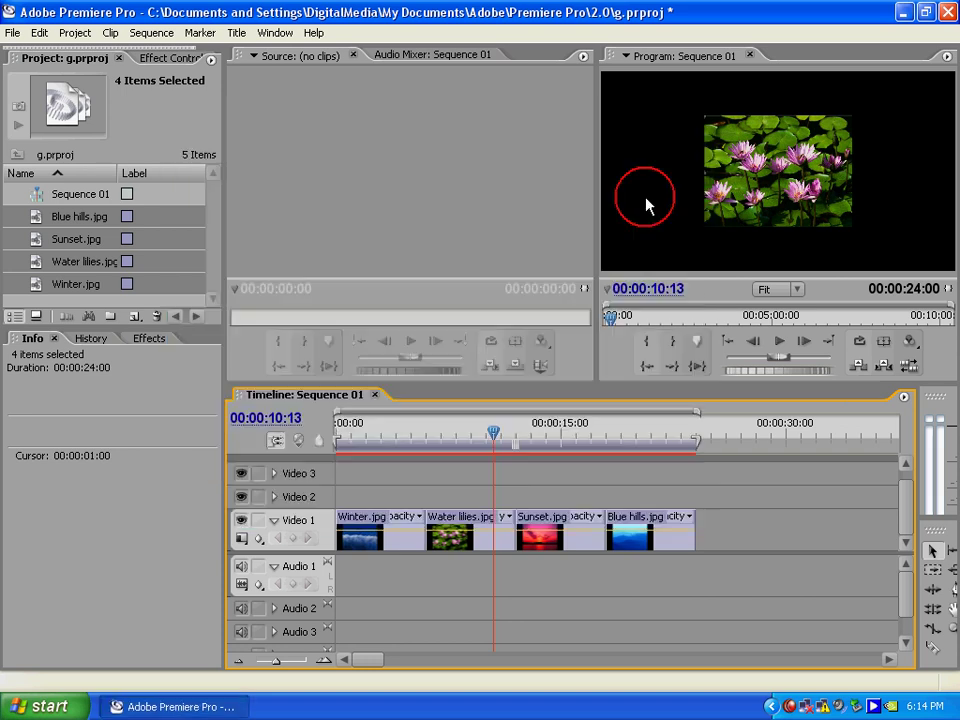
# - Add a DVD scene marker named "abc" to the timeline at 00:00:05:17
pyautogui.moveTo(487, 430)
pyautogui.mouseDown()
pyautogui.moveTo(594, 427)
pyautogui.moveTo(481, 435)
pyautogui.mouseUp()
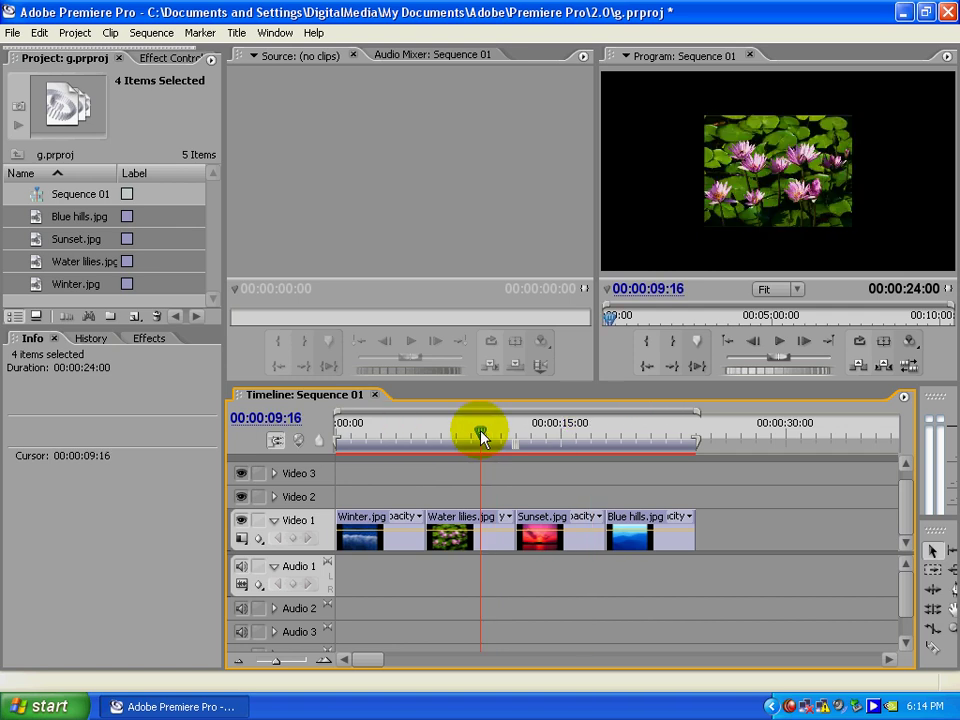
pyautogui.moveTo(456, 429); pyautogui.dragTo(420, 433)
pyautogui.click(296, 441)
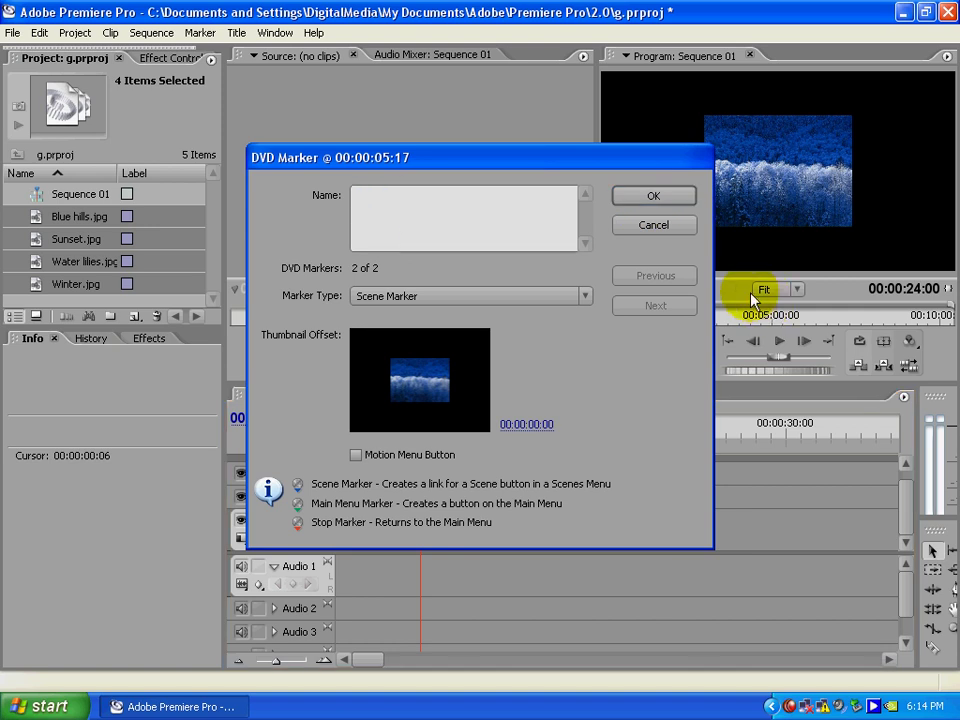
pyautogui.write('abc')
pyautogui.click(683, 204)
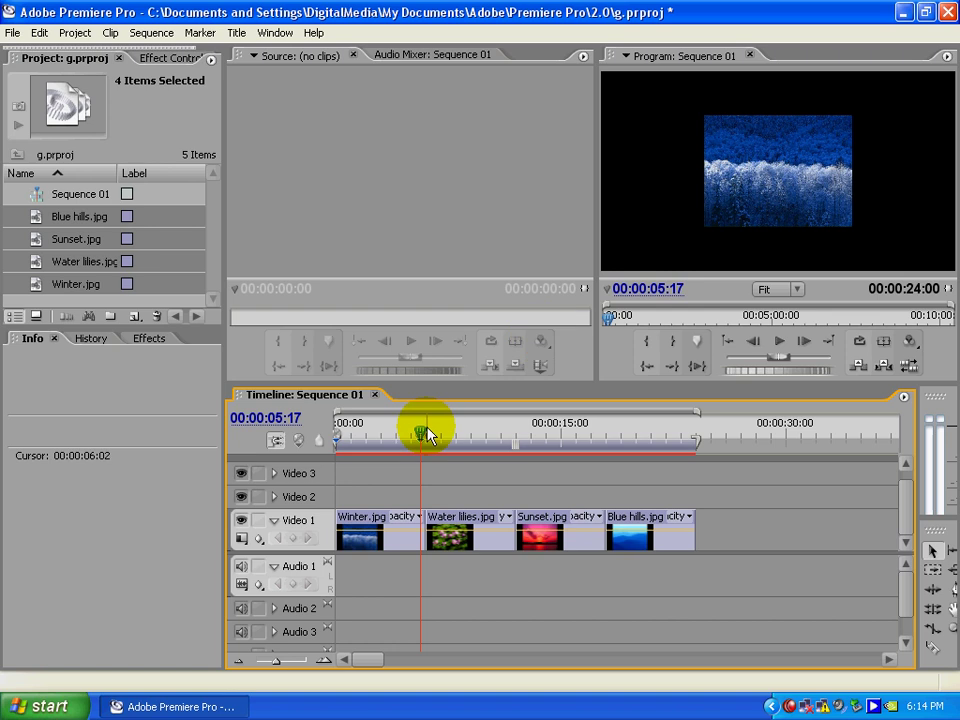
# - Add a DVD scene marker named "efg" in the Sunset clip at 00:00:12:11
pyautogui.moveTo(421, 433); pyautogui.dragTo(523, 429)
pyautogui.click(308, 445)
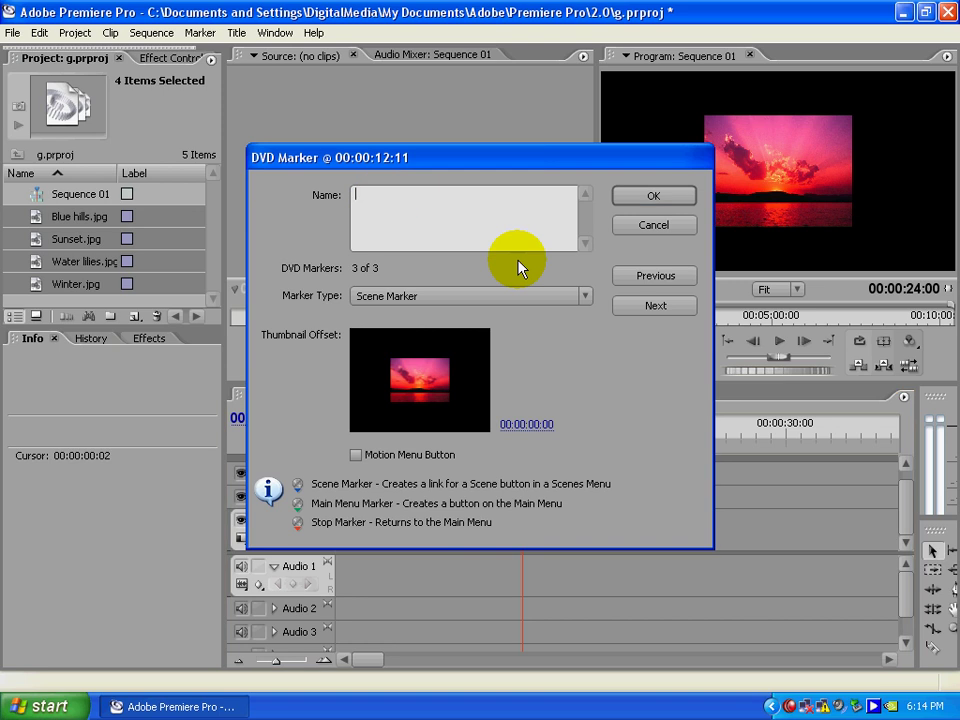
pyautogui.write('efg')
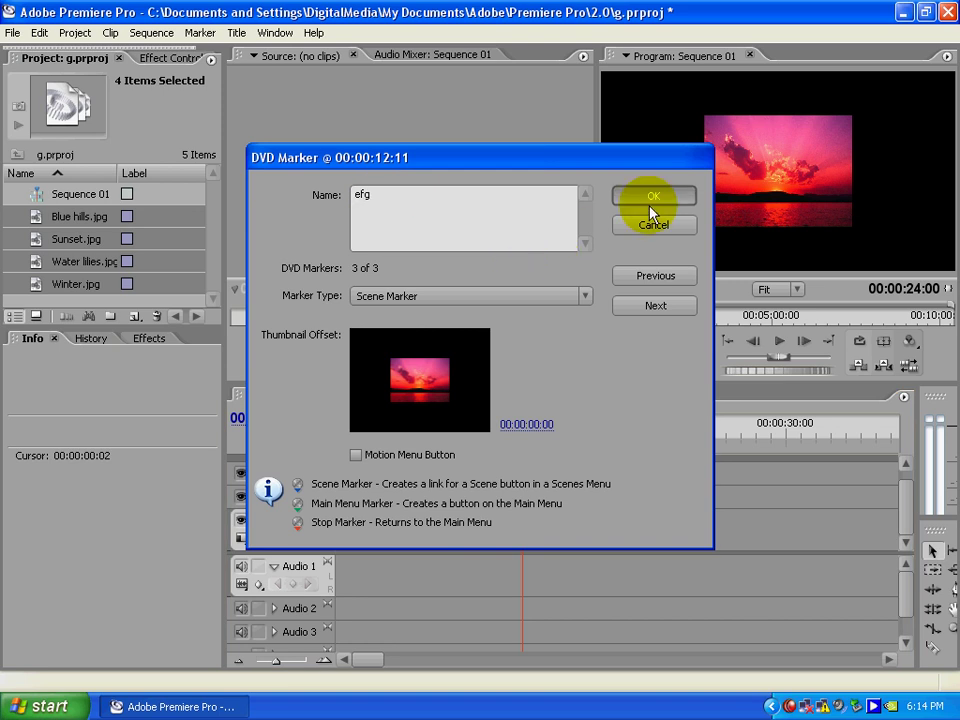
pyautogui.click(654, 195)
# - Add a DVD scene marker named "hij" in the Blue hills clip at 00:00:18:14
pyautogui.click(580, 428)
pyautogui.moveTo(580, 428); pyautogui.dragTo(615, 429)
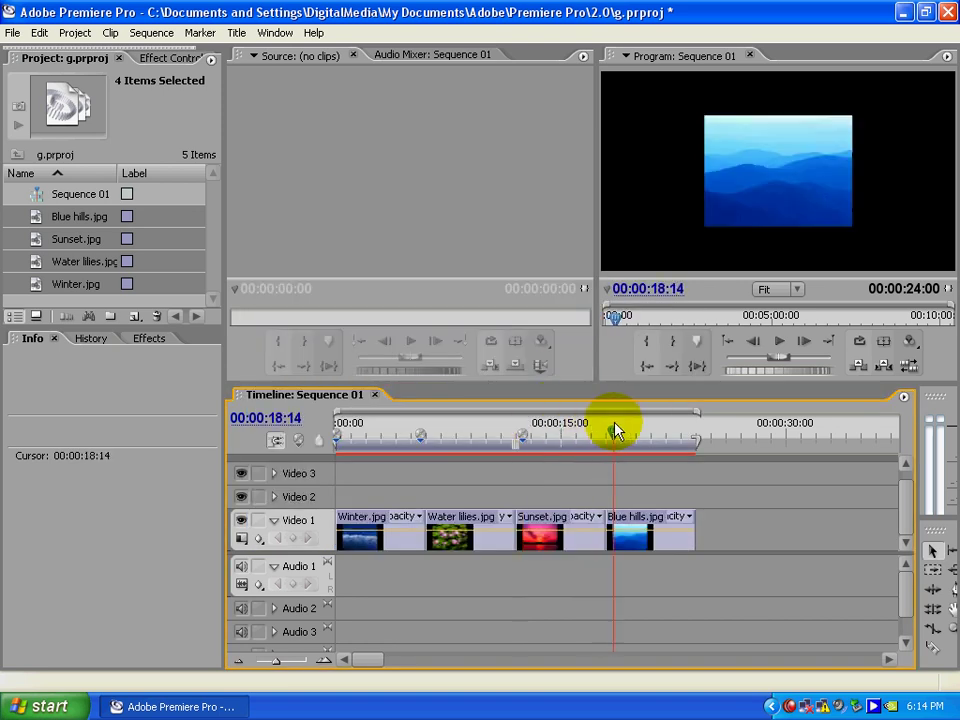
pyautogui.click(298, 442)
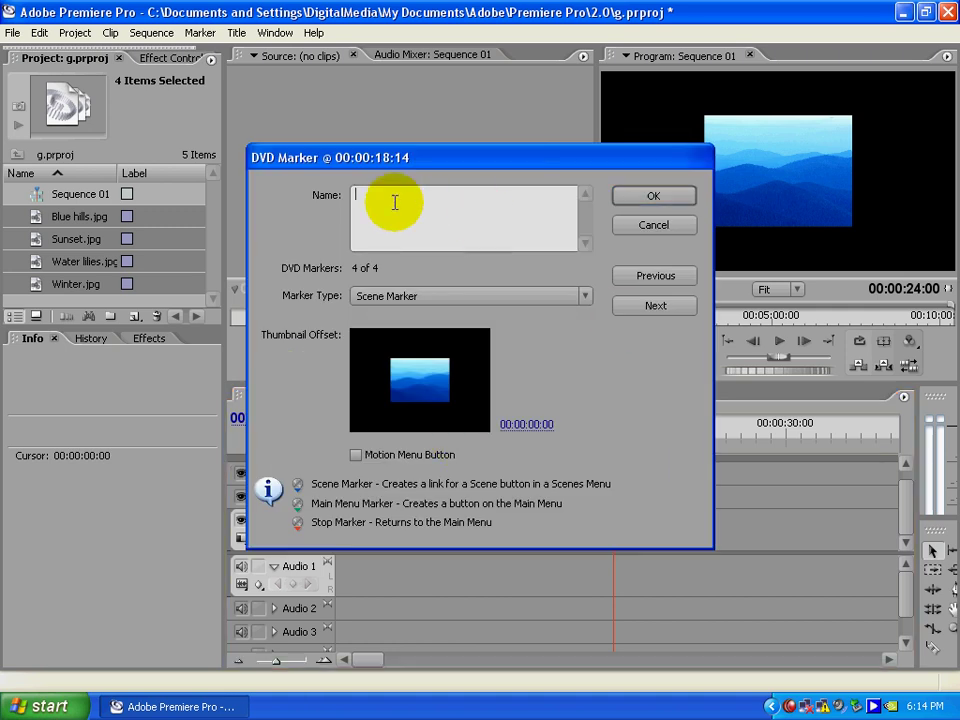
pyautogui.write('hij')
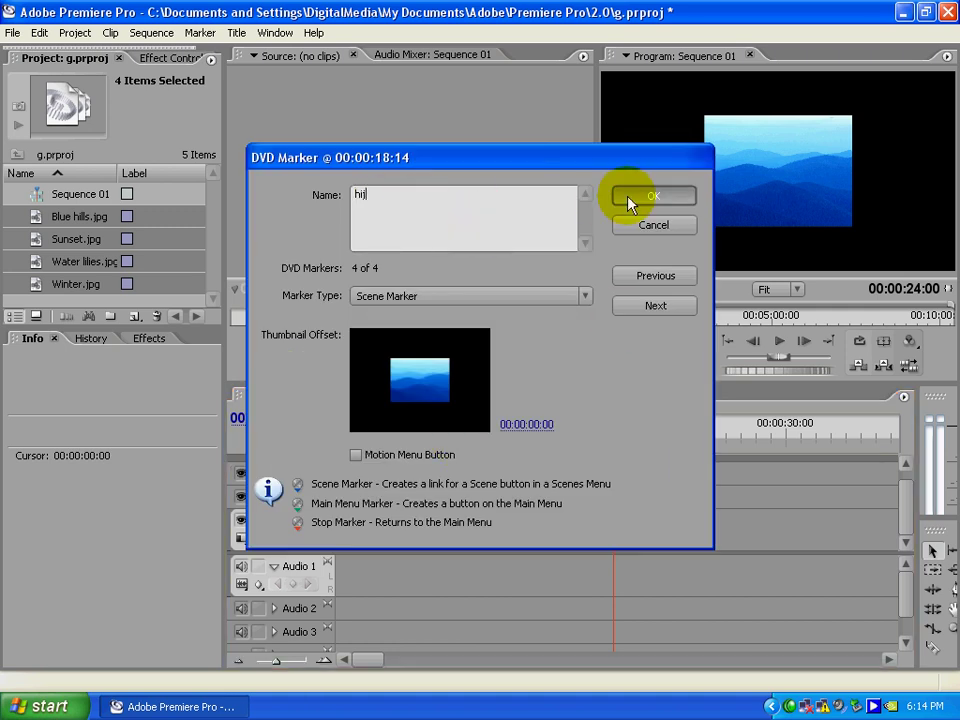
pyautogui.click(627, 196)
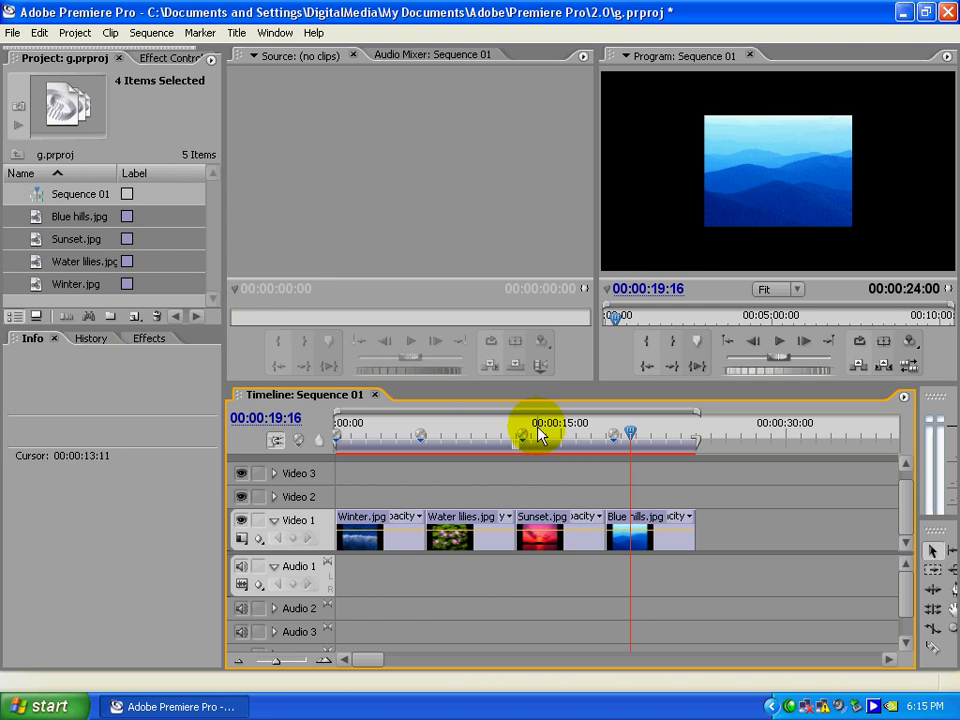
# - Render the sequence's work area and open the DVD layout for Sequence 01
pyautogui.press('Return')
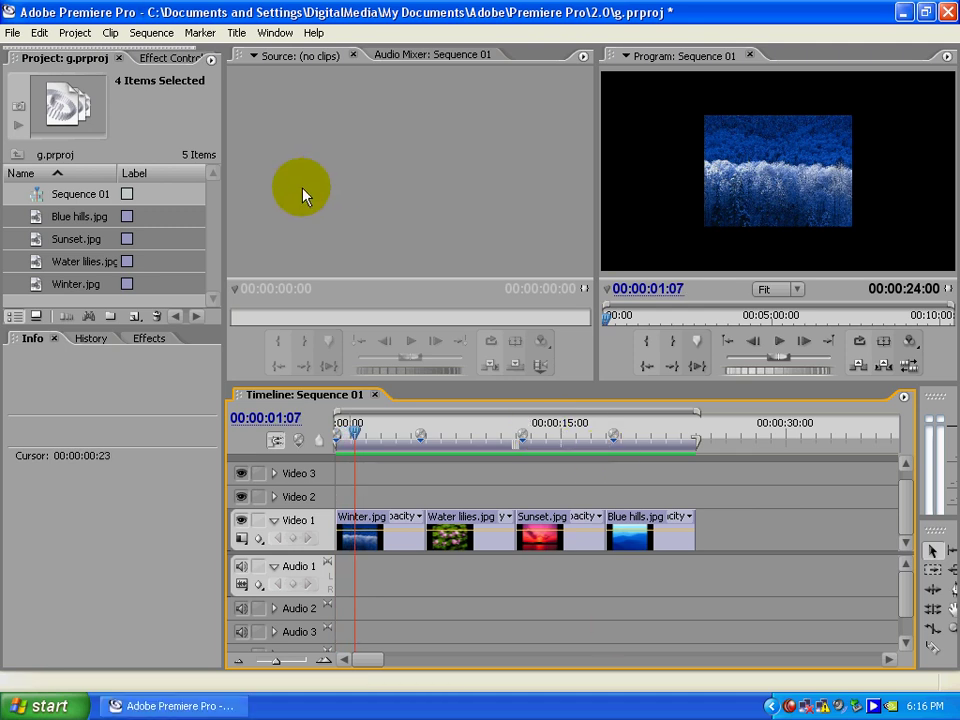
pyautogui.click(262, 32)
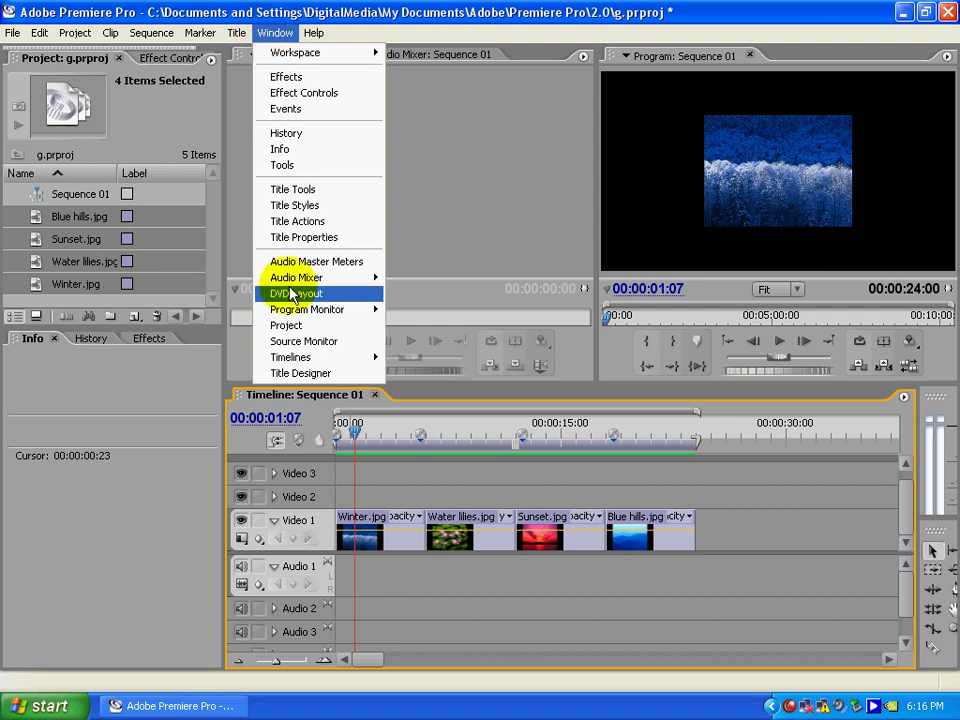
pyautogui.click(349, 294)
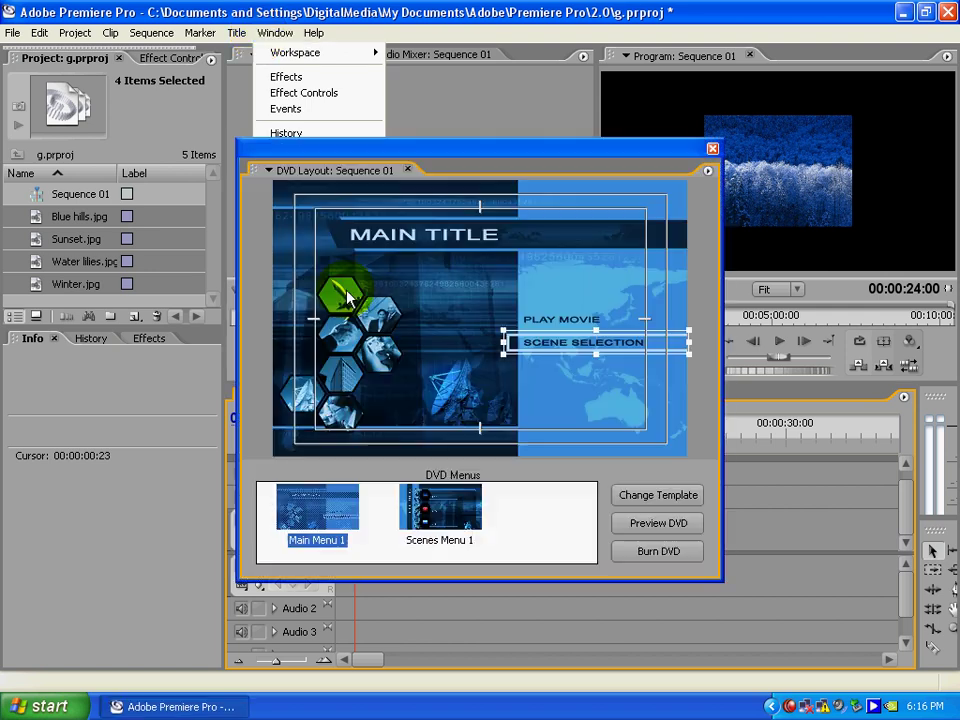
pyautogui.moveTo(420, 150); pyautogui.dragTo(360, 116)
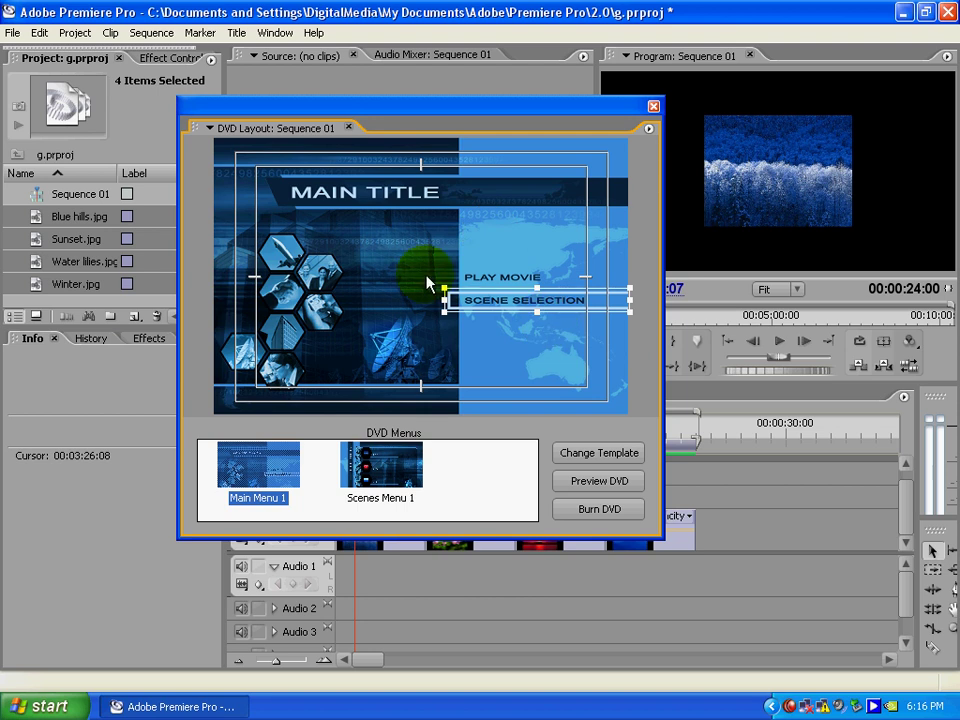
# - Look at Scenes Menu 1 and Main Menu 1 in the DVD layout
pyautogui.click(395, 468)
pyautogui.click(275, 458)
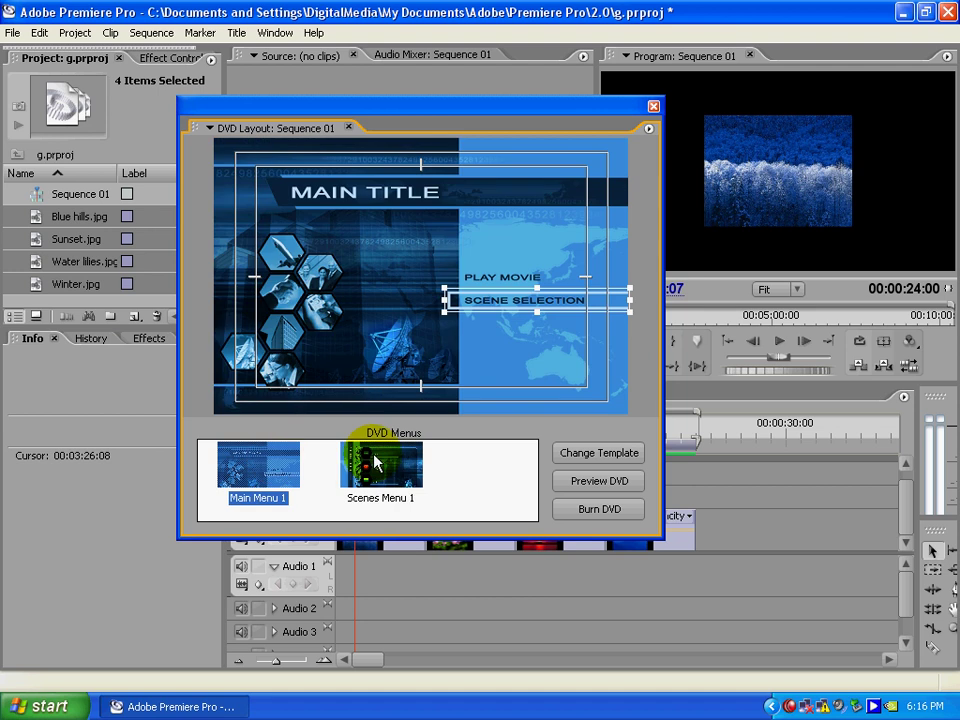
pyautogui.click(377, 454)
pyautogui.click(276, 460)
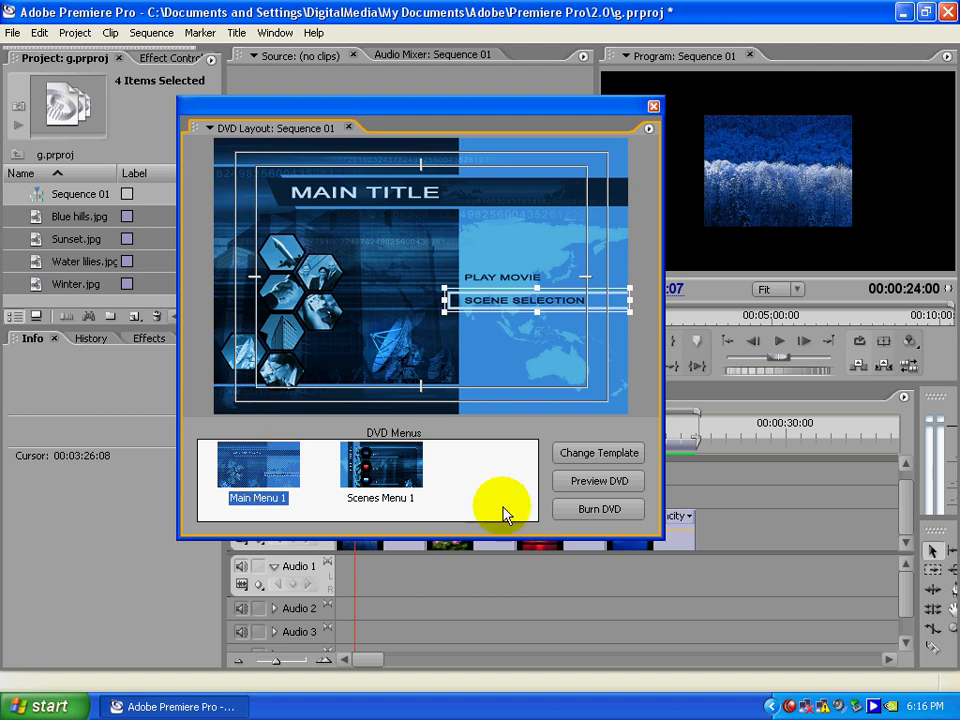
# - Preview the DVD, play the movie from the main menu, and return to the main menu
pyautogui.click(597, 483)
pyautogui.click(596, 486)
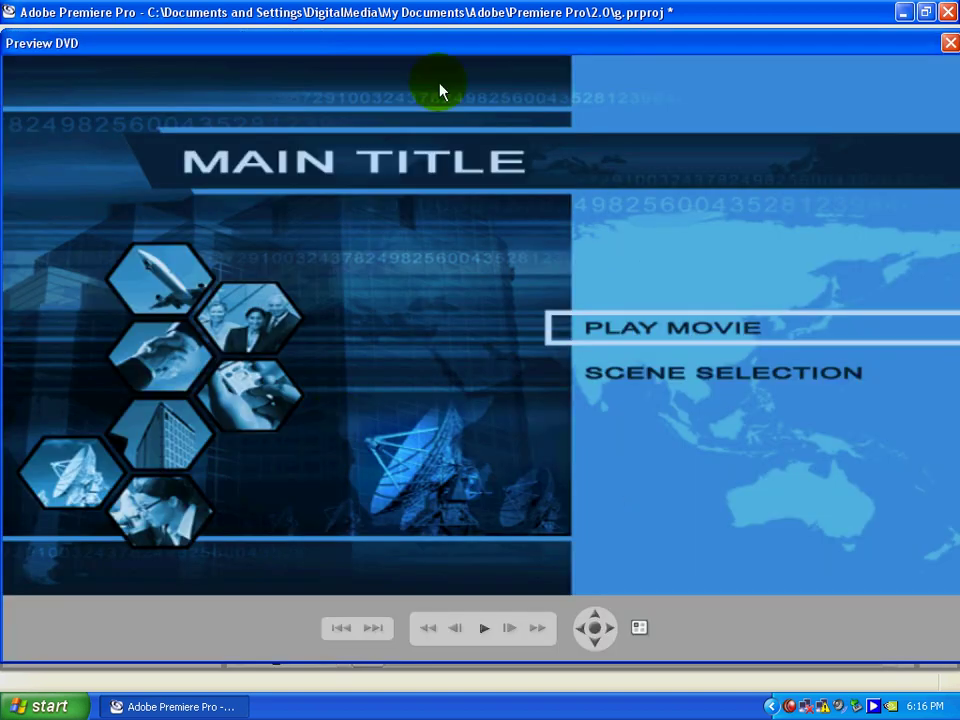
pyautogui.click(481, 628)
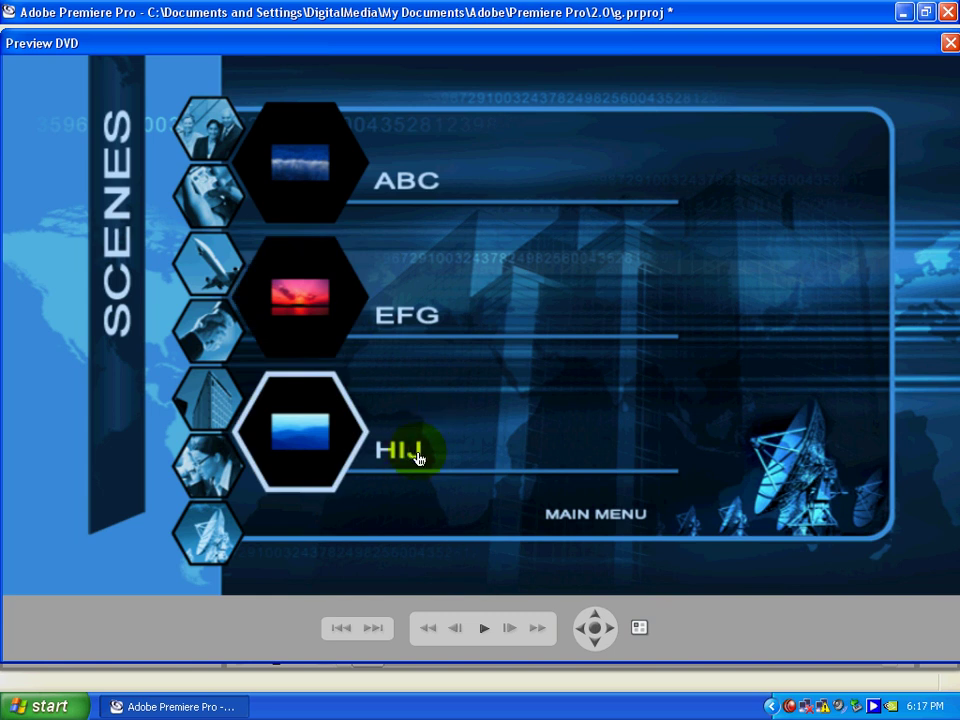
pyautogui.click(571, 515)
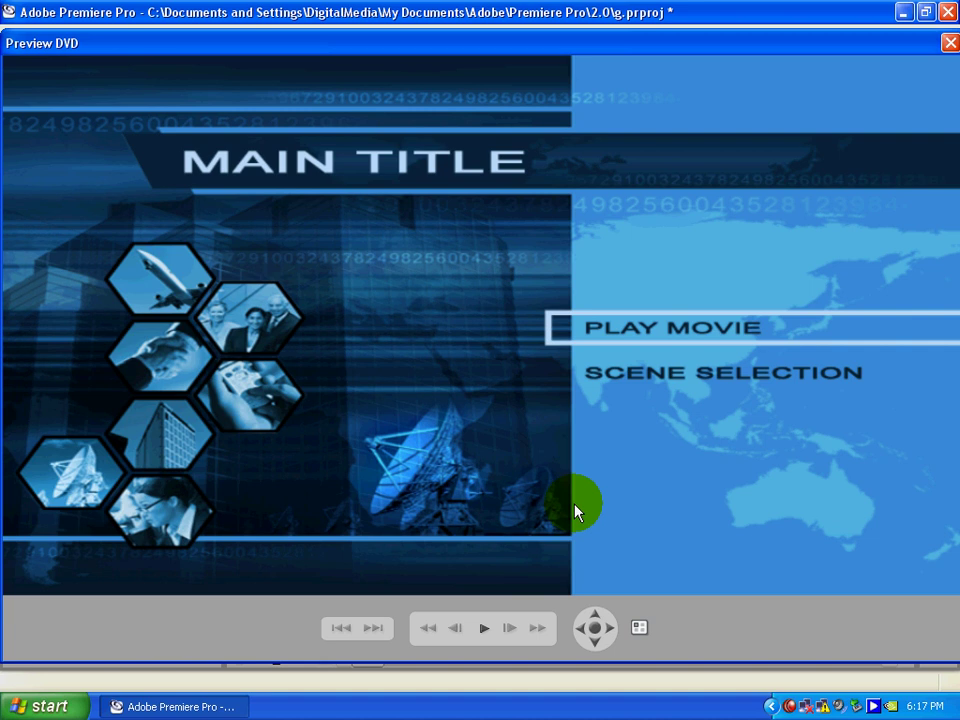
pyautogui.click(677, 327)
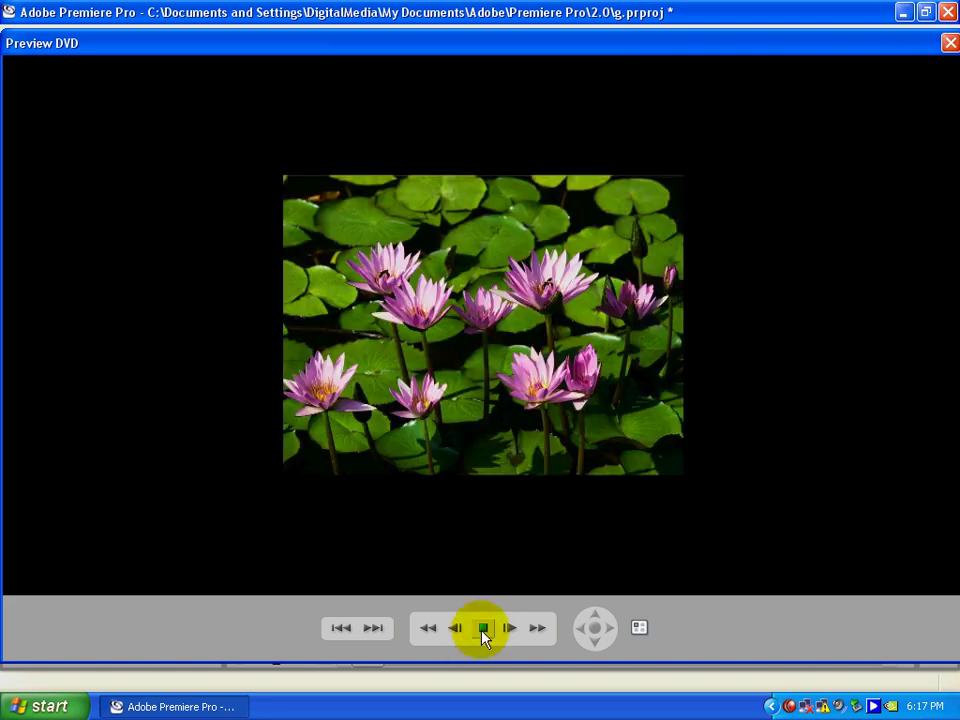
pyautogui.click(483, 630)
pyautogui.click(641, 628)
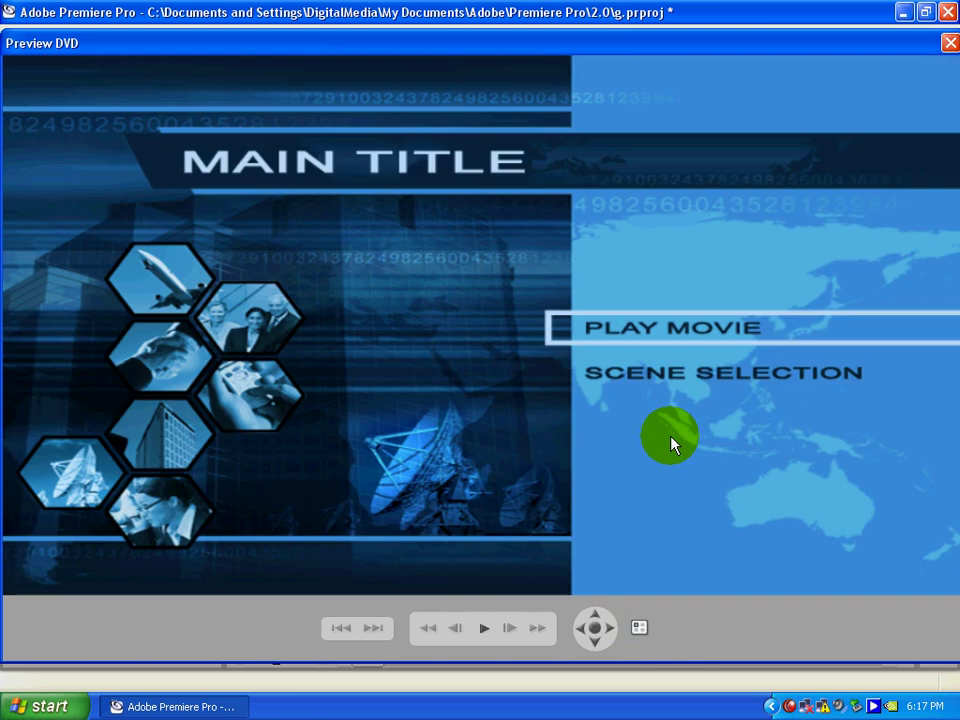
# - Play the HIJ scene from the scene selection menu, stop it, and close the DVD preview
pyautogui.click(669, 383)
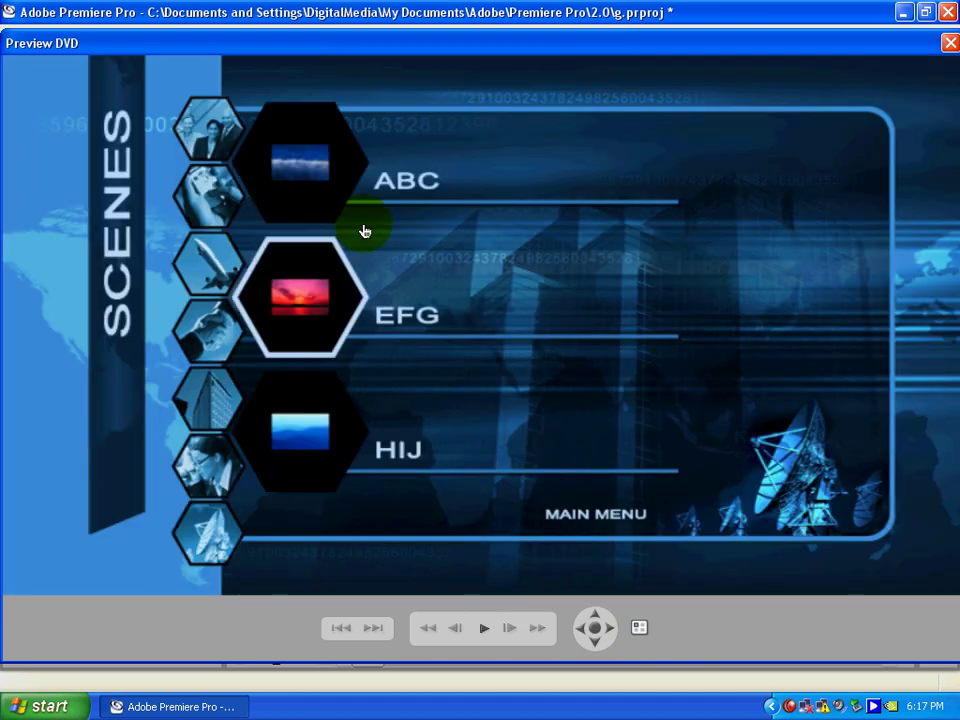
pyautogui.click(330, 448)
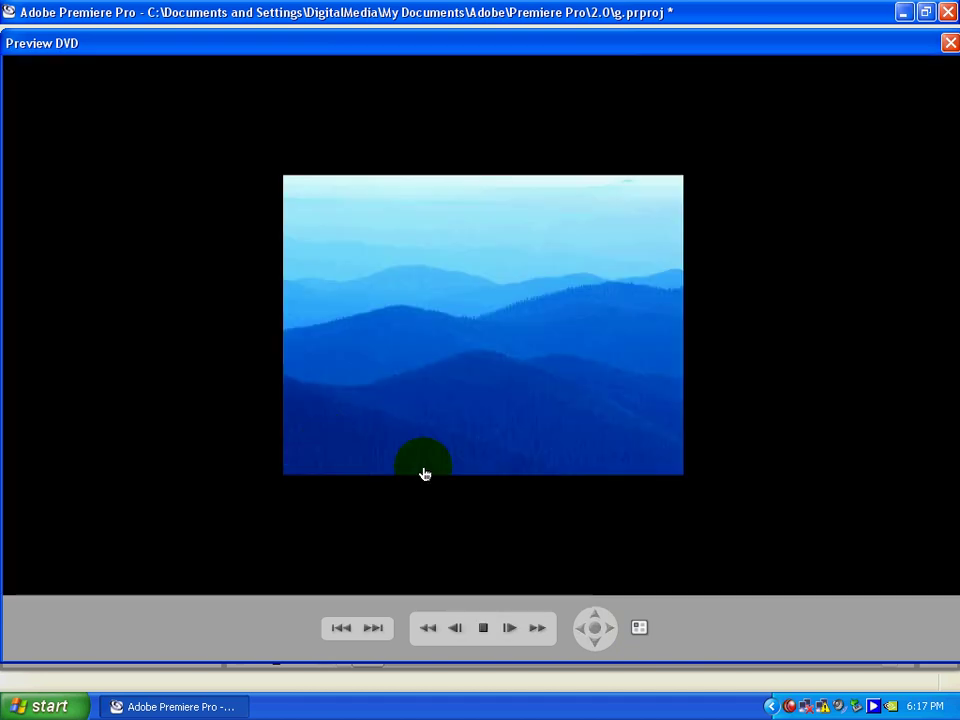
pyautogui.click(485, 628)
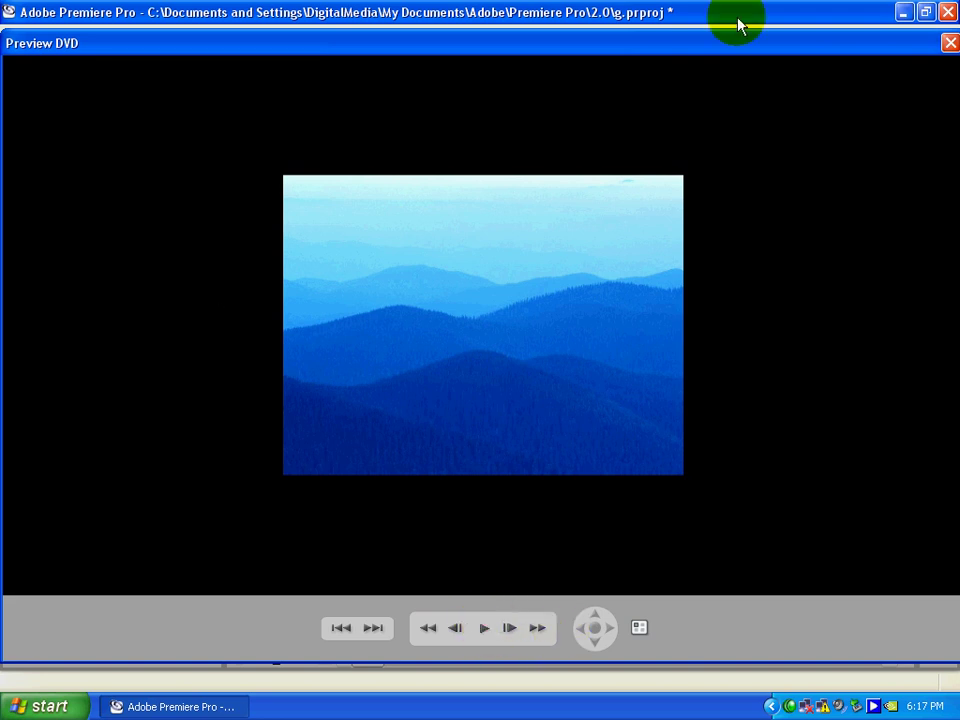
pyautogui.click(950, 43)
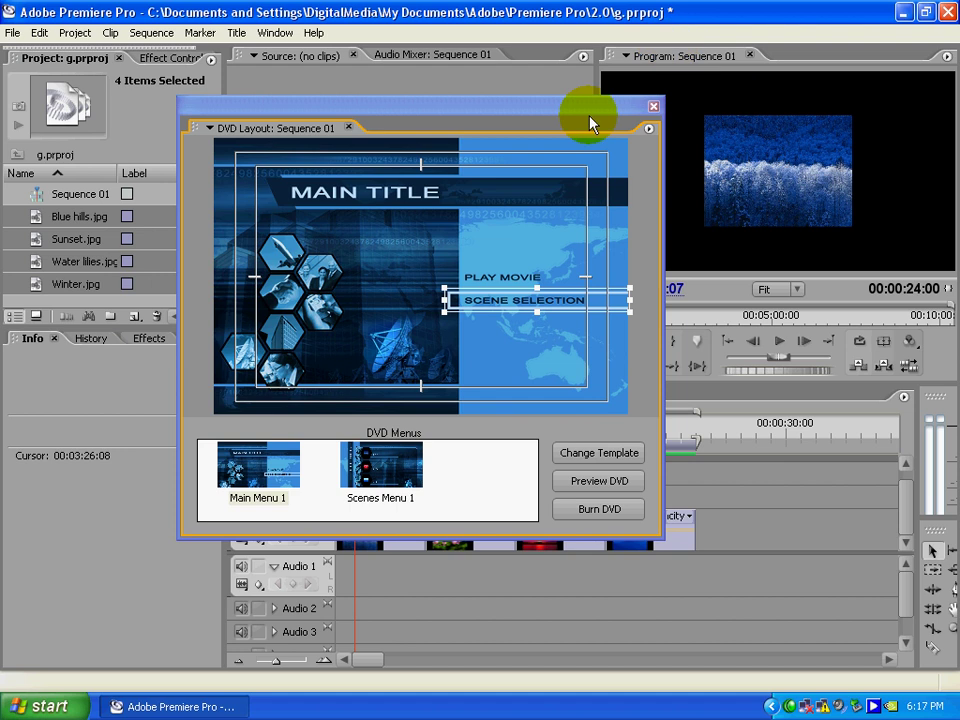
# - Check the Scene Selection button in the main menu layout and close the DVD layout
pyautogui.moveTo(590, 118); pyautogui.dragTo(546, 97)
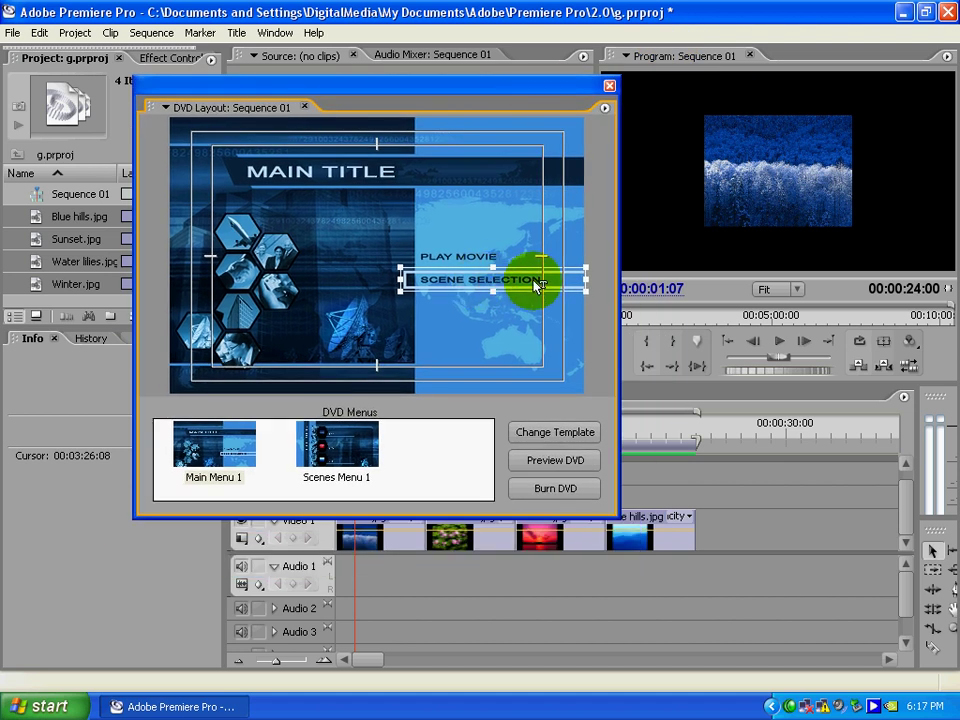
pyautogui.moveTo(538, 287); pyautogui.dragTo(585, 290)
pyautogui.click(481, 245)
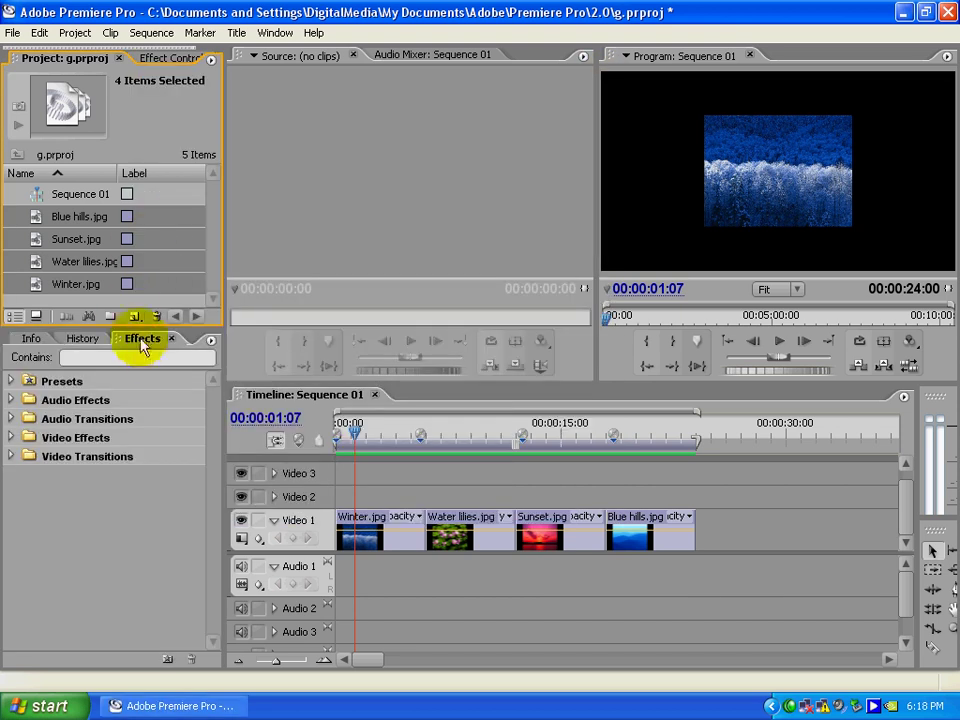
# - Apply the Card Flip GPU transition between the Winter and Water lilies clips and play it from 00:00:04:13
pyautogui.click(143, 345)
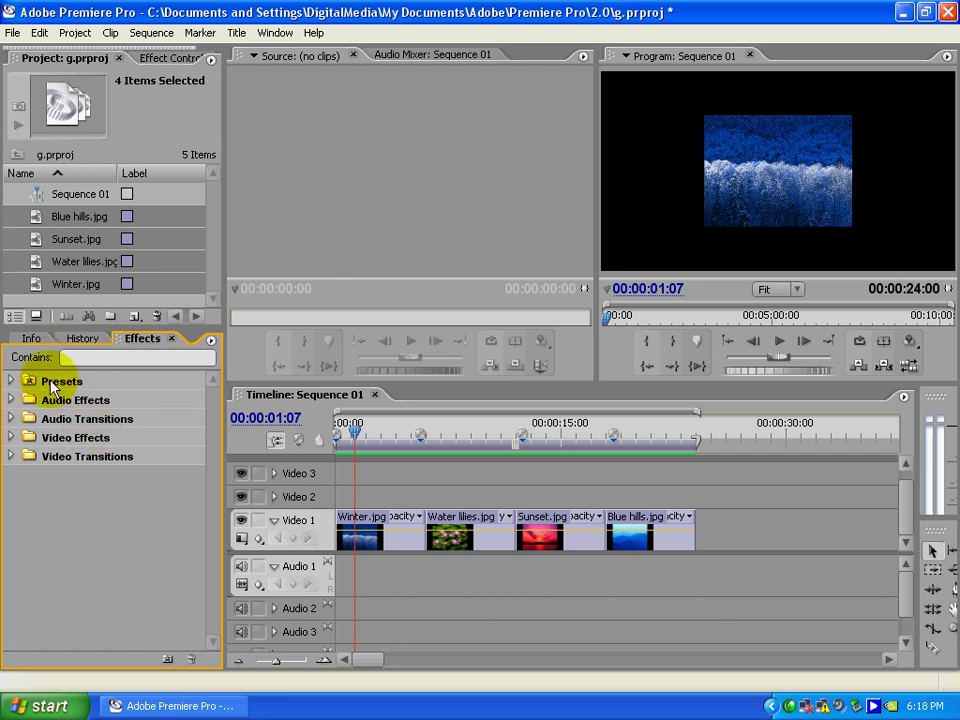
pyautogui.click(11, 456)
pyautogui.scroll(-1, 105, 485)
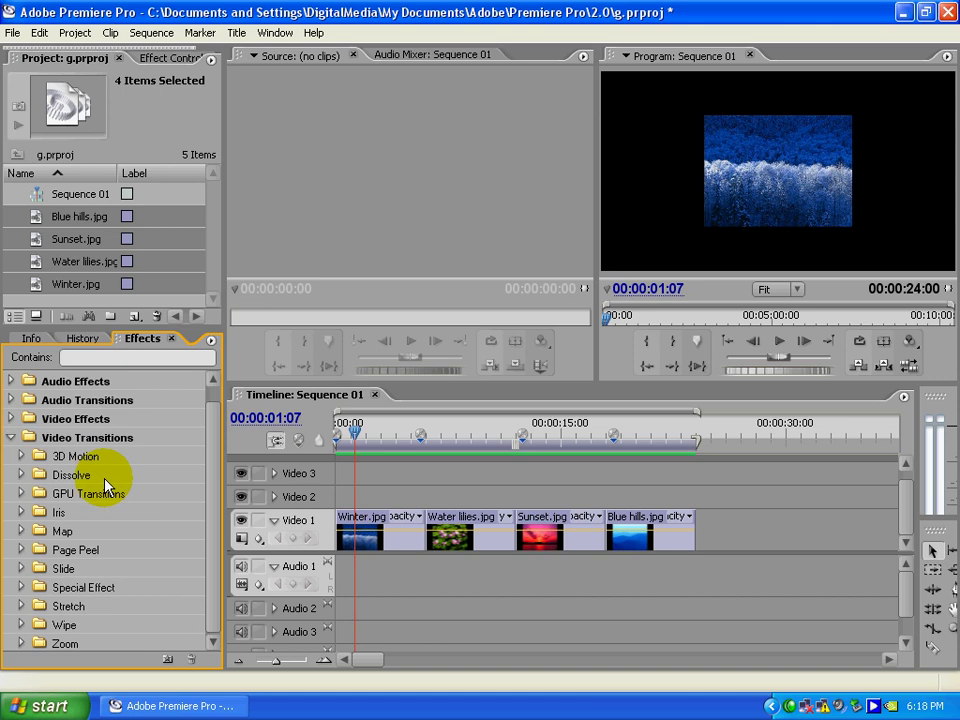
pyautogui.click(21, 492)
pyautogui.scroll(-1, 21, 492)
pyautogui.scroll(-1, 105, 503)
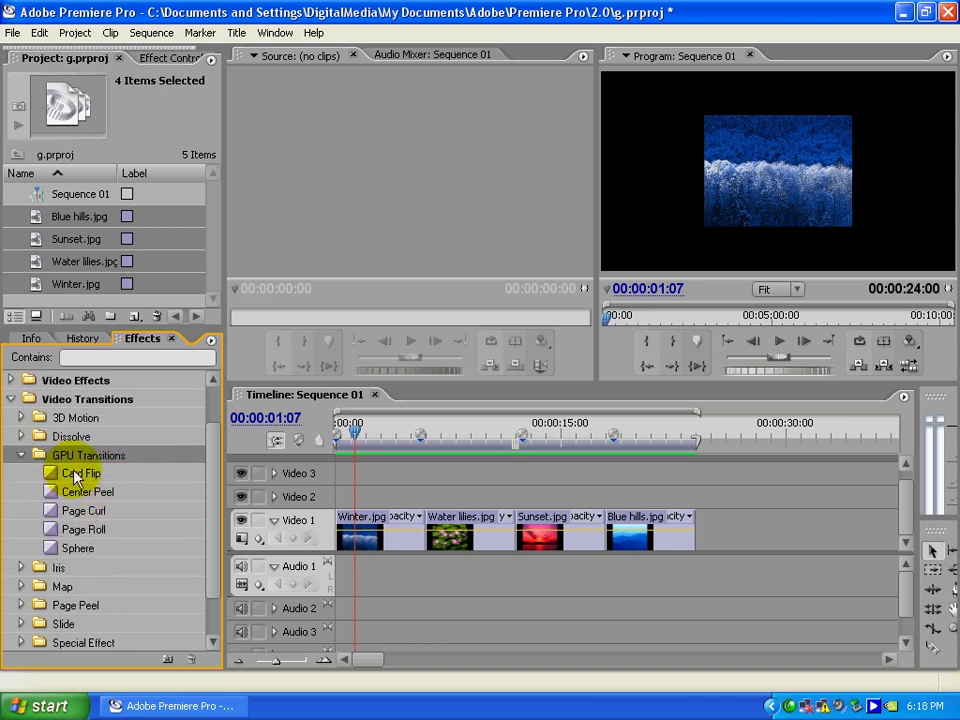
pyautogui.moveTo(70, 476); pyautogui.dragTo(414, 519)
pyautogui.click(427, 516)
pyautogui.click(404, 438)
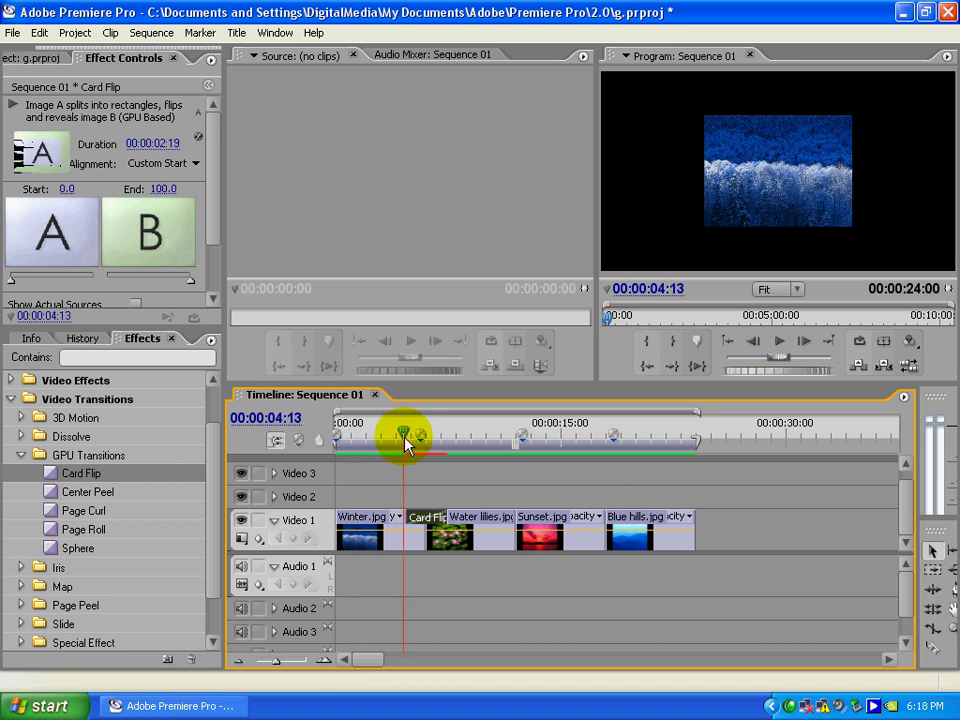
pyautogui.press('space')
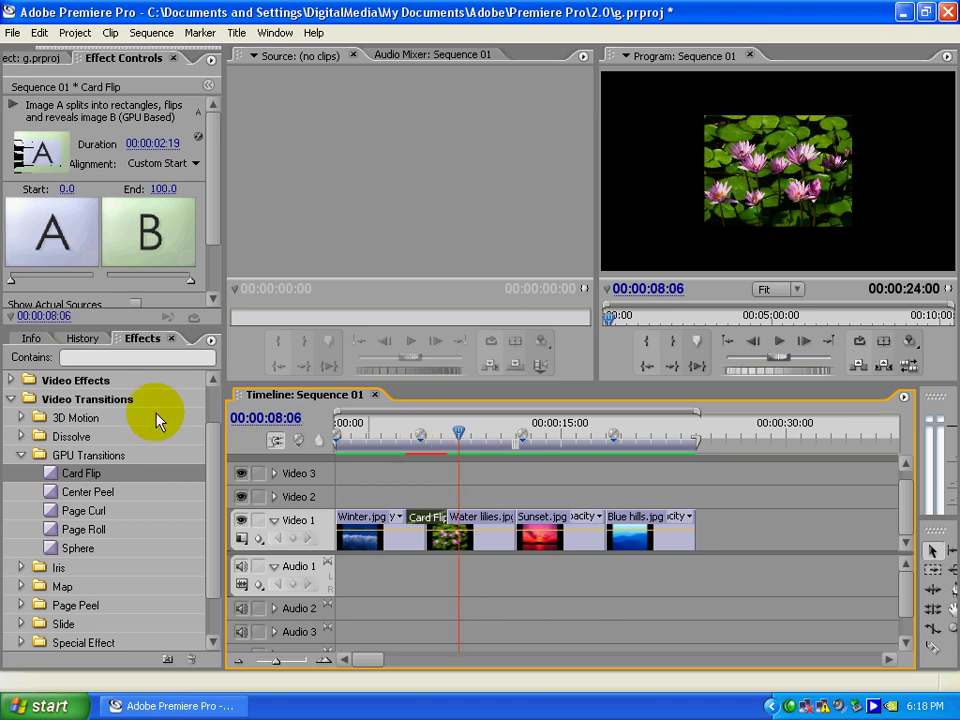
# - Collapse the GPU Transitions group and delete the Card Flip transition from the Video 1 track
pyautogui.click(22, 455)
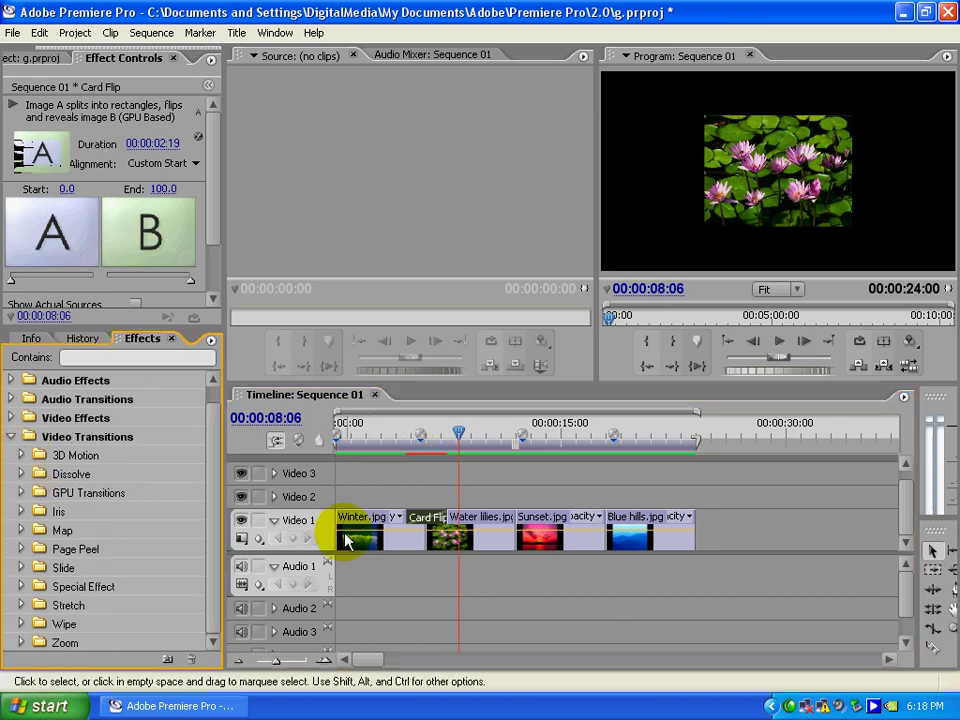
pyautogui.click(420, 518)
pyautogui.press('Delete')
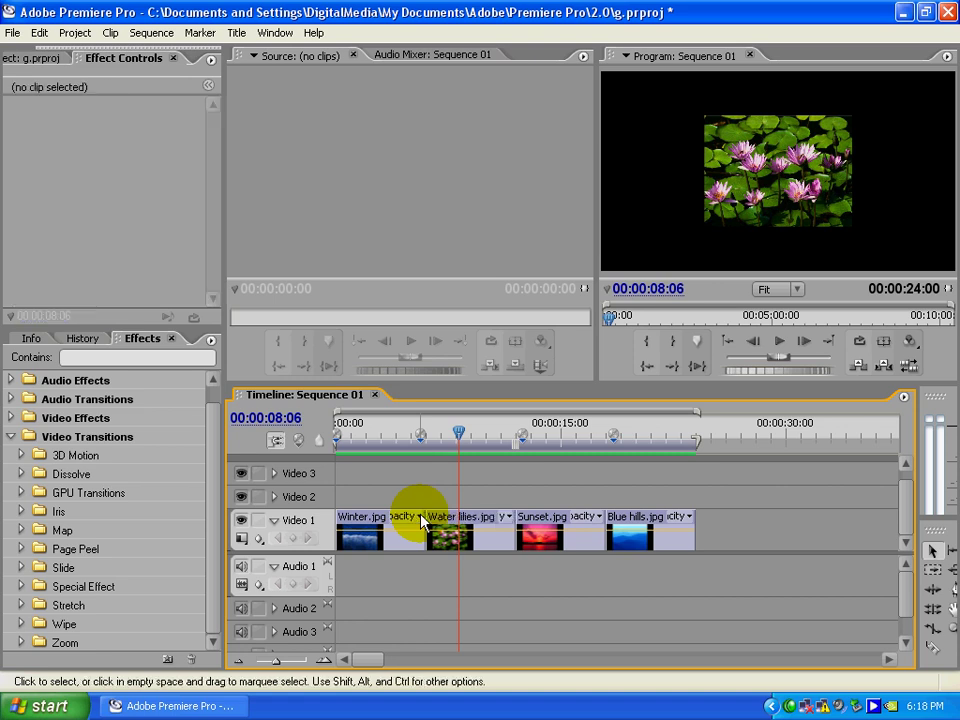
# - Browse the video effects and examine the entries in the GPU Effects group
pyautogui.click(11, 418)
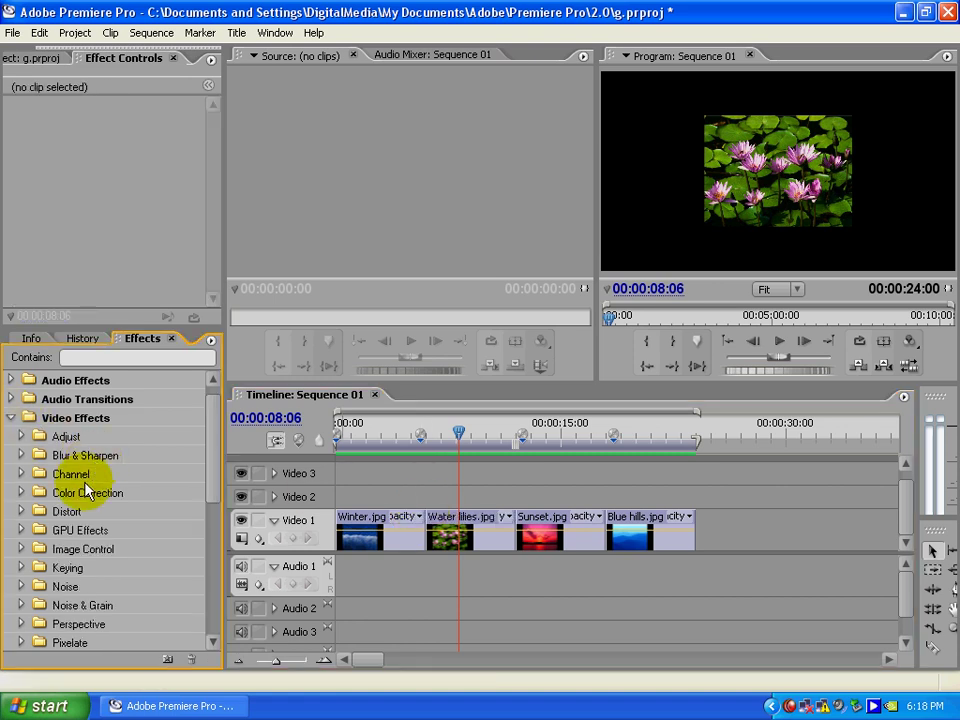
pyautogui.click(21, 530)
pyautogui.scroll(-1, 90, 538)
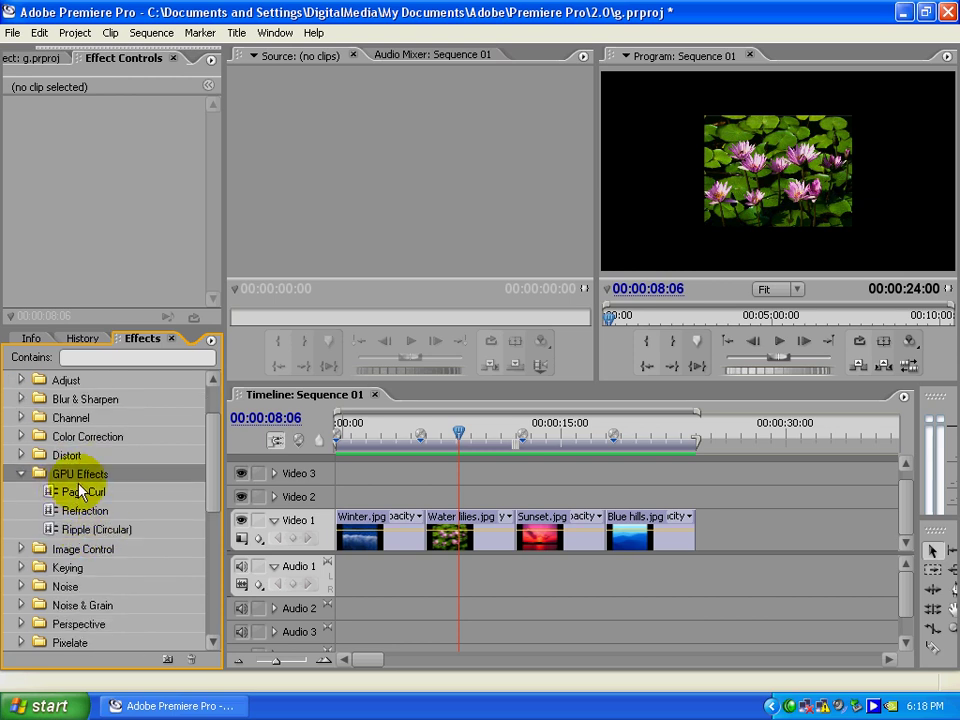
pyautogui.click(85, 511)
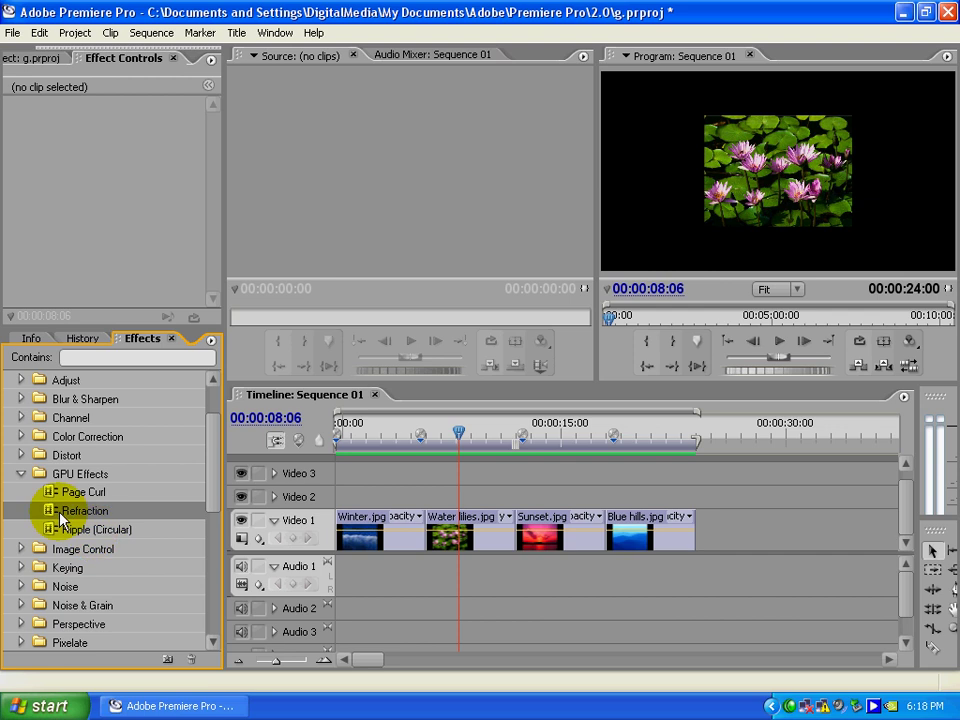
pyautogui.click(21, 474)
pyautogui.scroll(1, 13, 445)
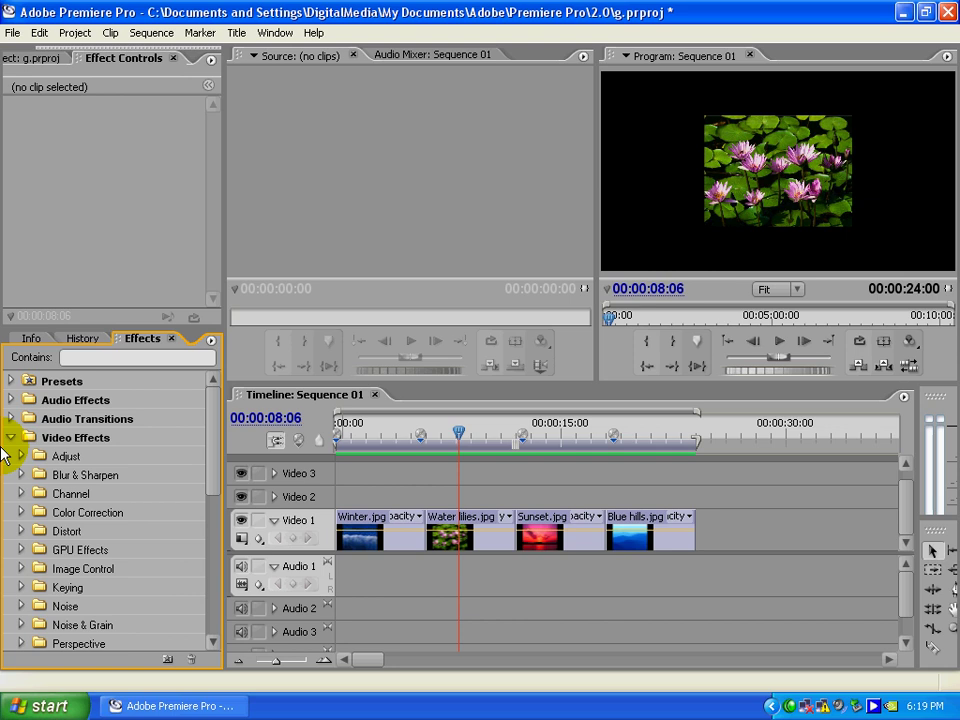
pyautogui.click(52, 163)
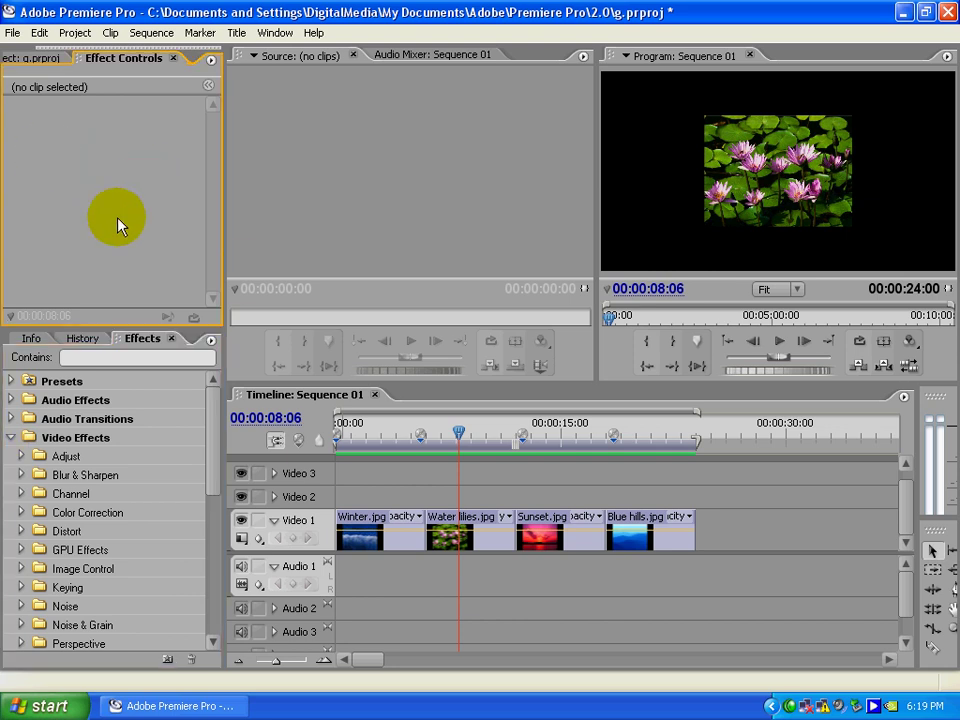
pyautogui.click(395, 578)
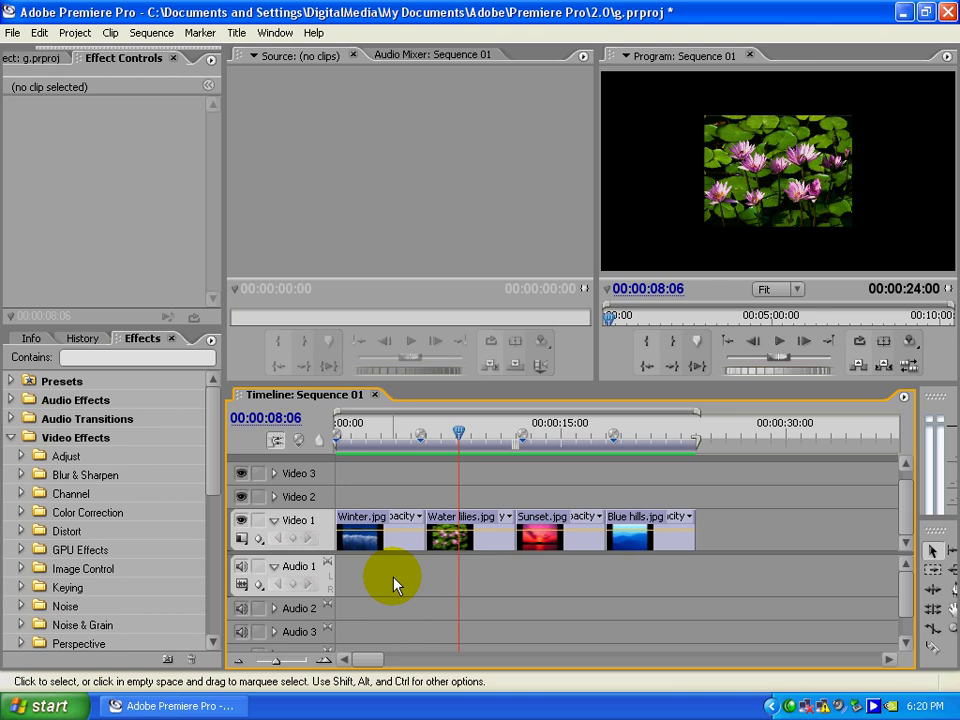
pyautogui.hotkey('shift', '5')
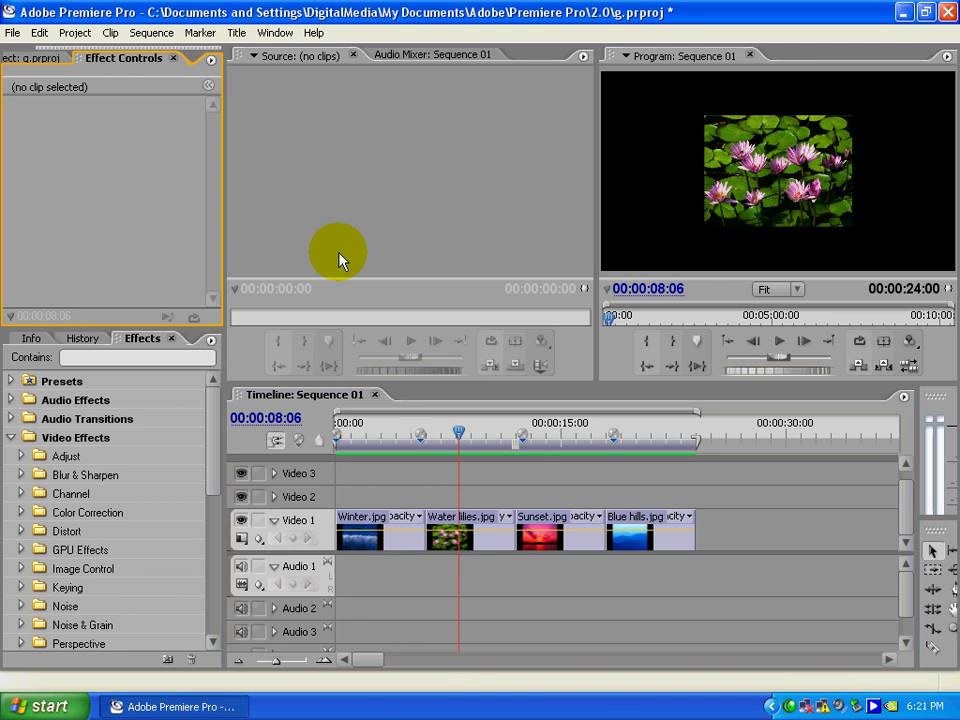
# - Create a new title named Title 01
pyautogui.click(14, 32)
pyautogui.moveTo(35, 52)
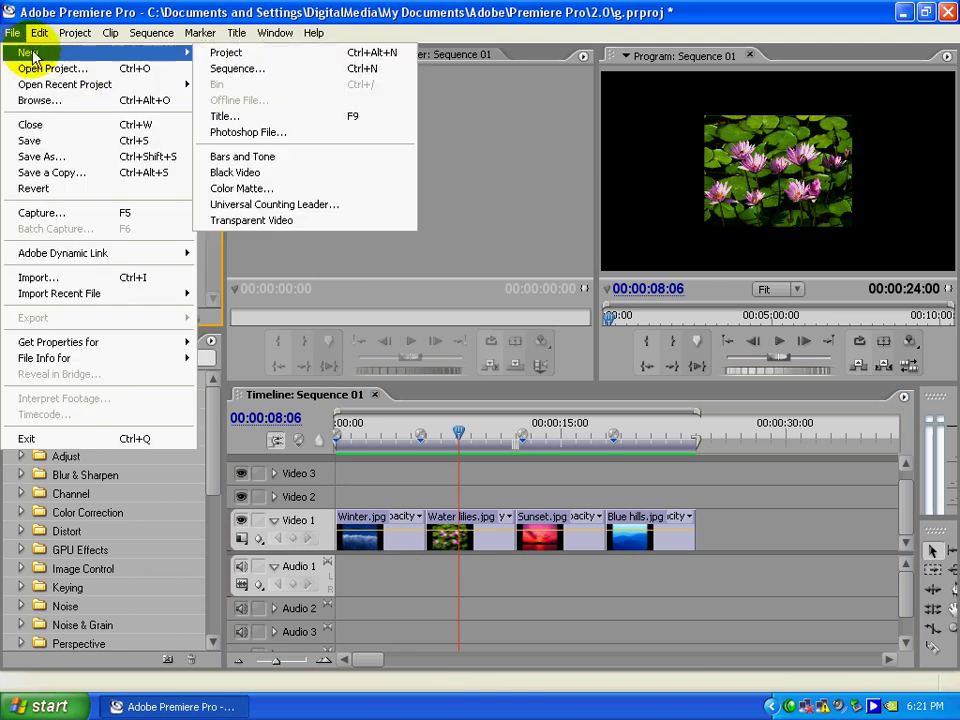
pyautogui.click(230, 116)
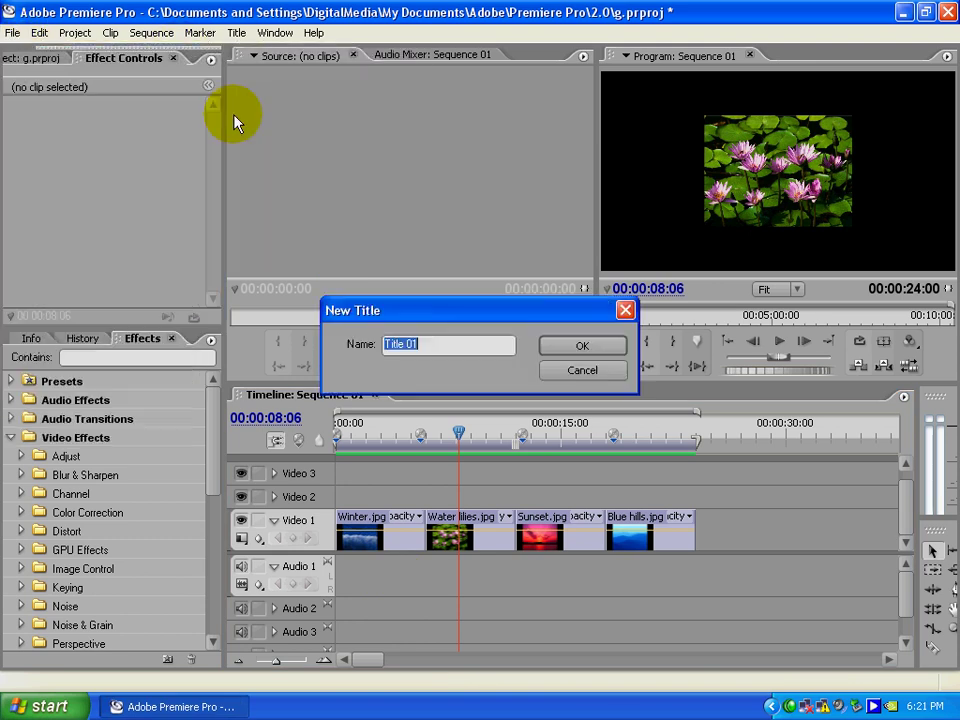
pyautogui.click(568, 346)
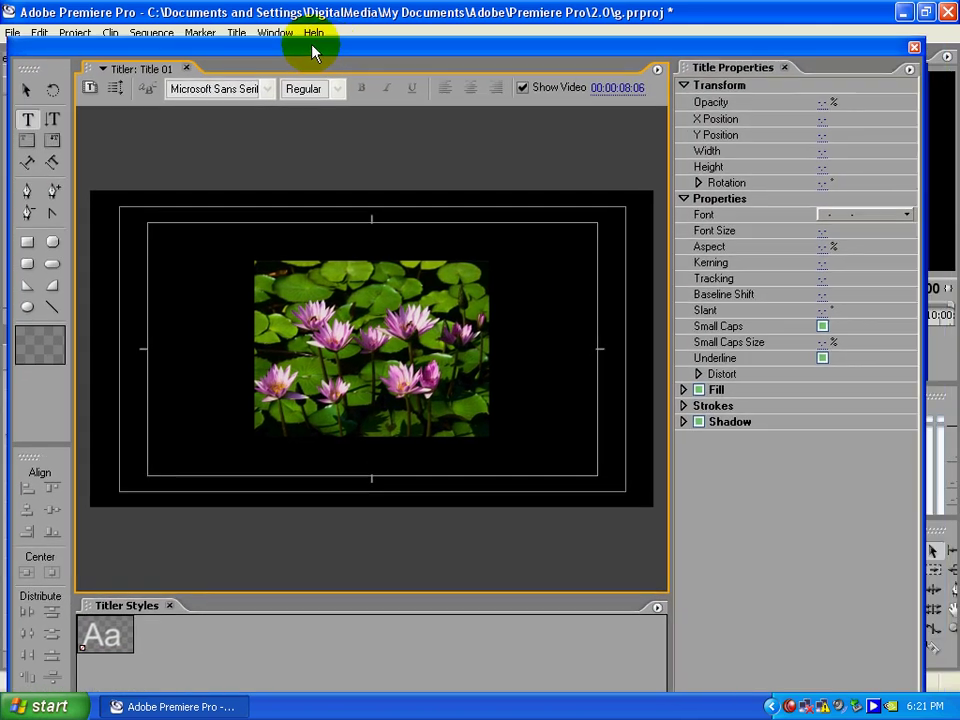
# - Reposition the title designer window to examine its tools, styles and title properties, and close it
pyautogui.moveTo(312, 45); pyautogui.dragTo(347, 62)
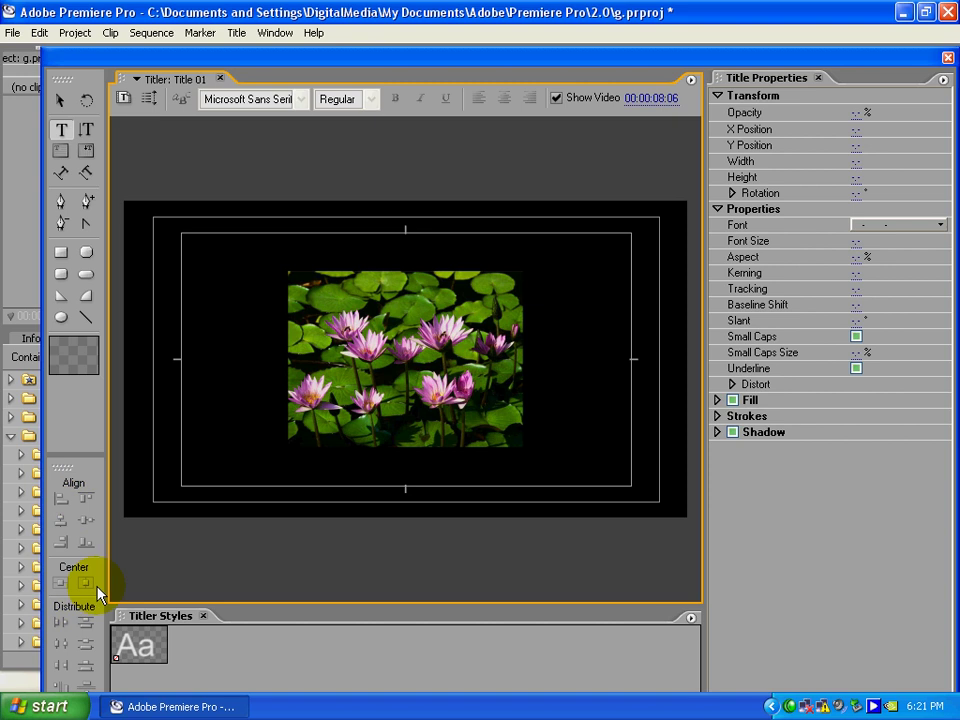
pyautogui.moveTo(305, 60); pyautogui.dragTo(253, 39)
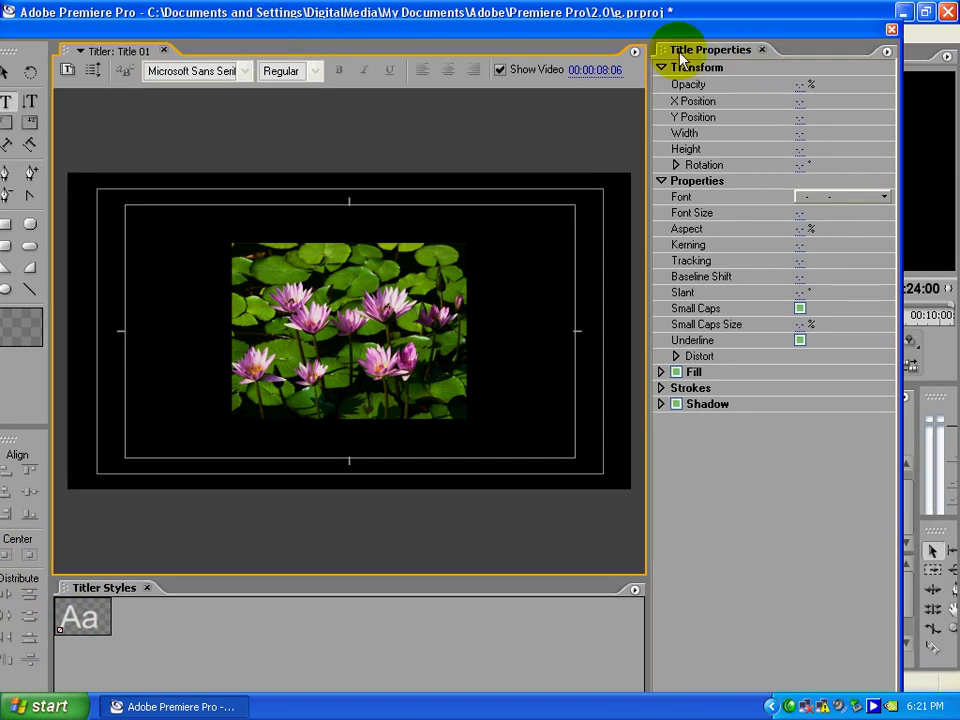
pyautogui.moveTo(687, 36); pyautogui.dragTo(703, 50)
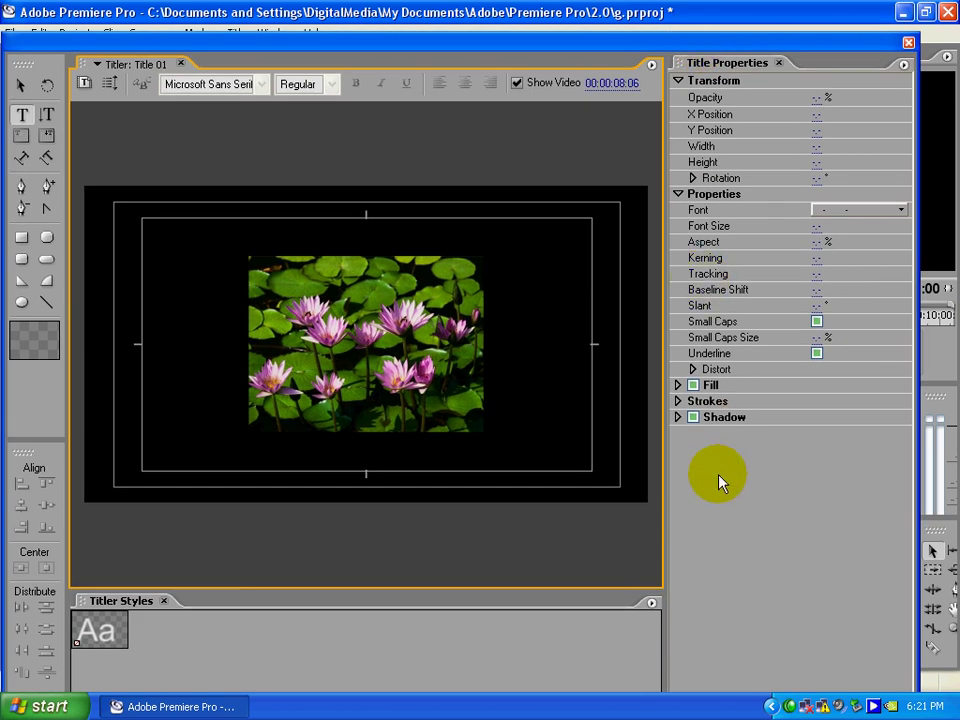
pyautogui.click(908, 42)
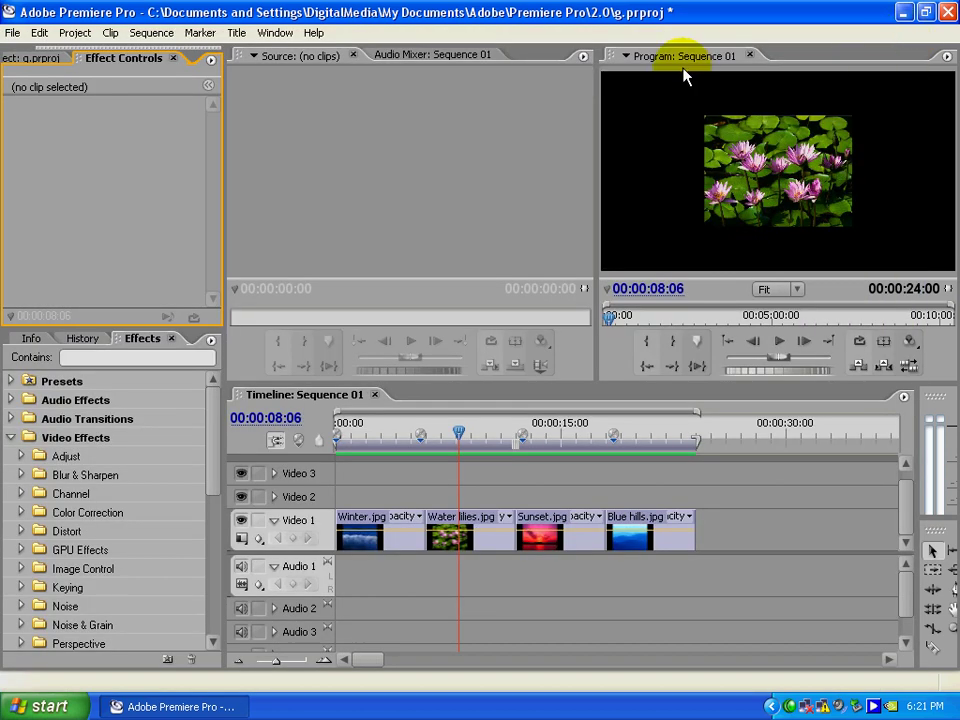
pyautogui.click(42, 33)
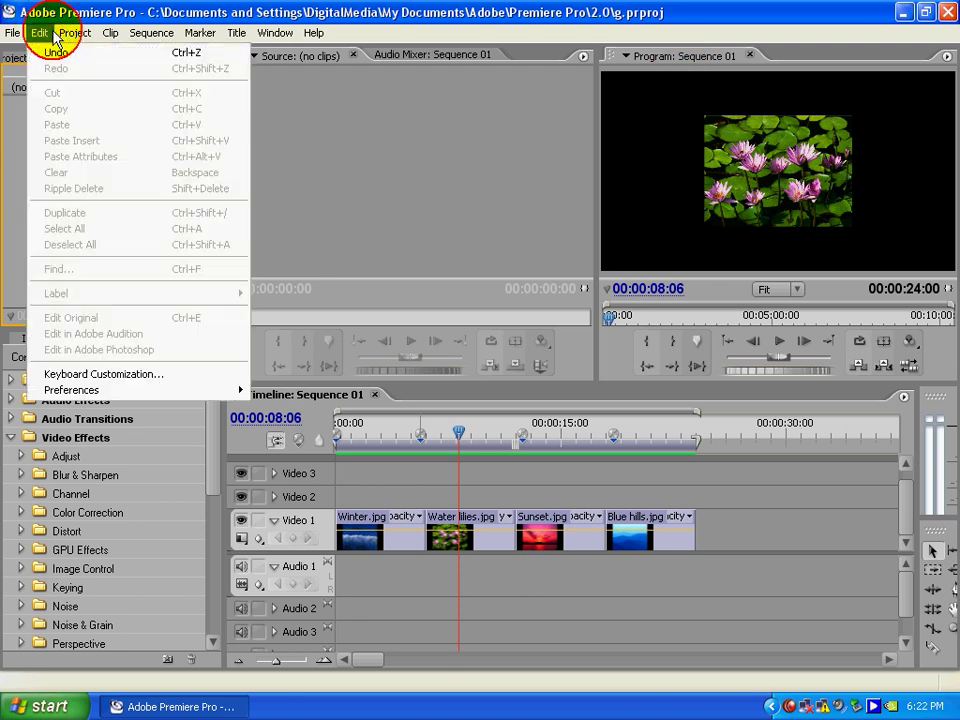
pyautogui.moveTo(72, 31)
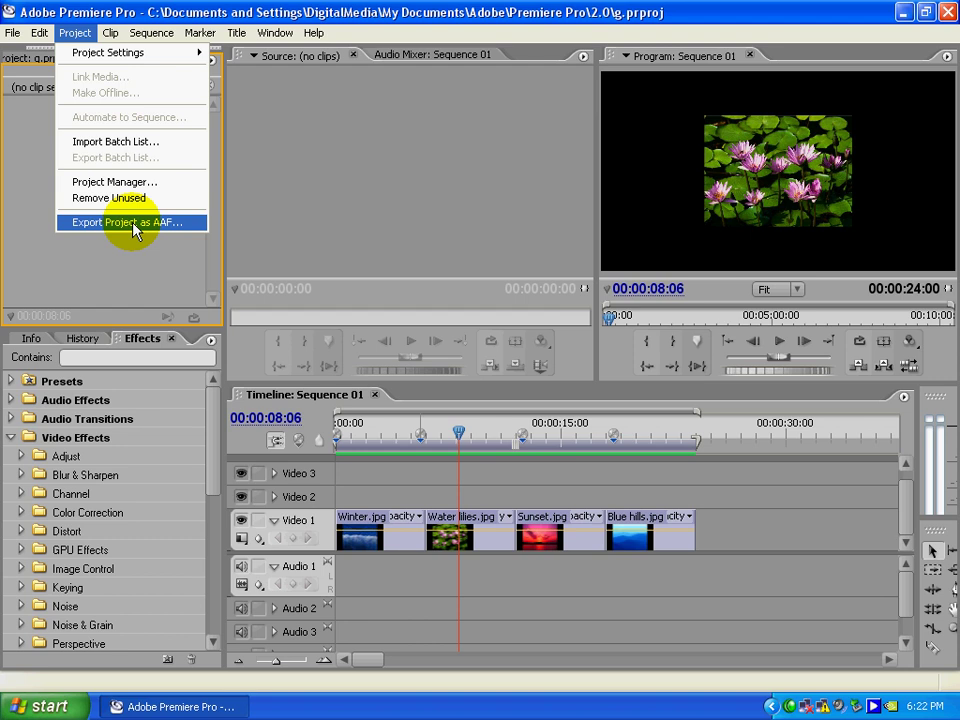
pyautogui.click(352, 158)
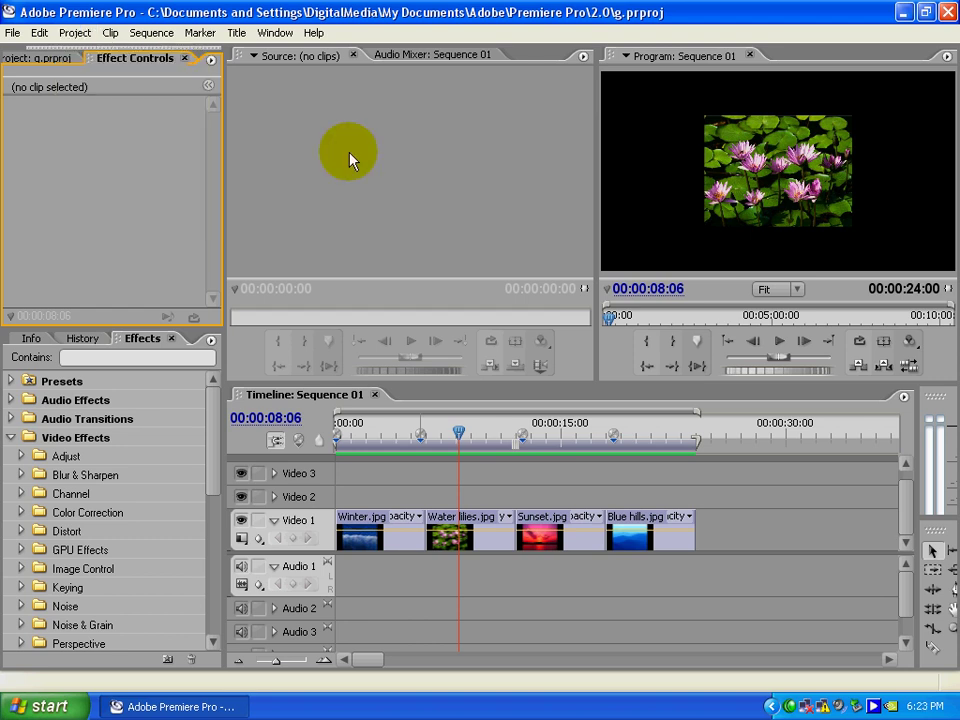
pyautogui.click(200, 33)
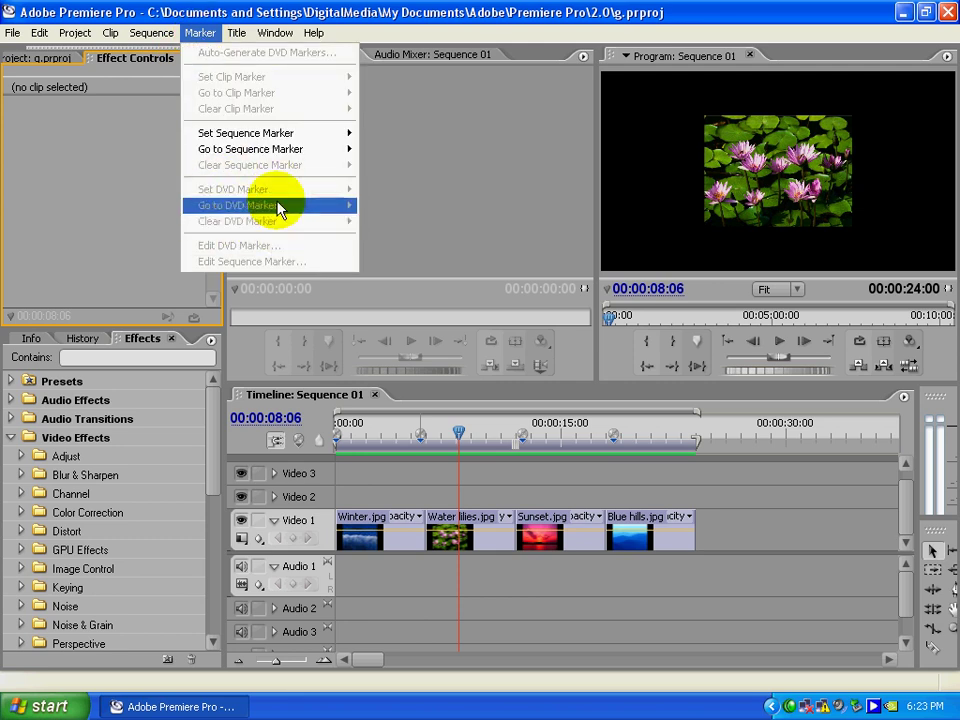
pyautogui.click(314, 30)
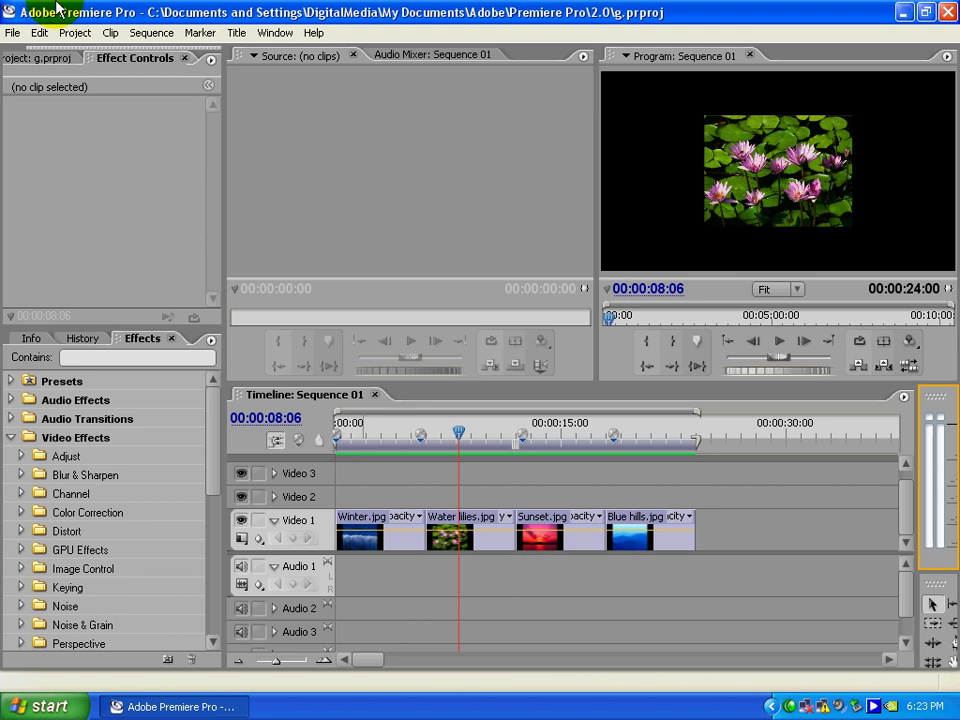
# - Examine the thumbnails and details of the project items Blue hills, Sunset, Water lilies, Winter and Title 01
pyautogui.click(38, 58)
pyautogui.click(80, 193)
pyautogui.click(78, 216)
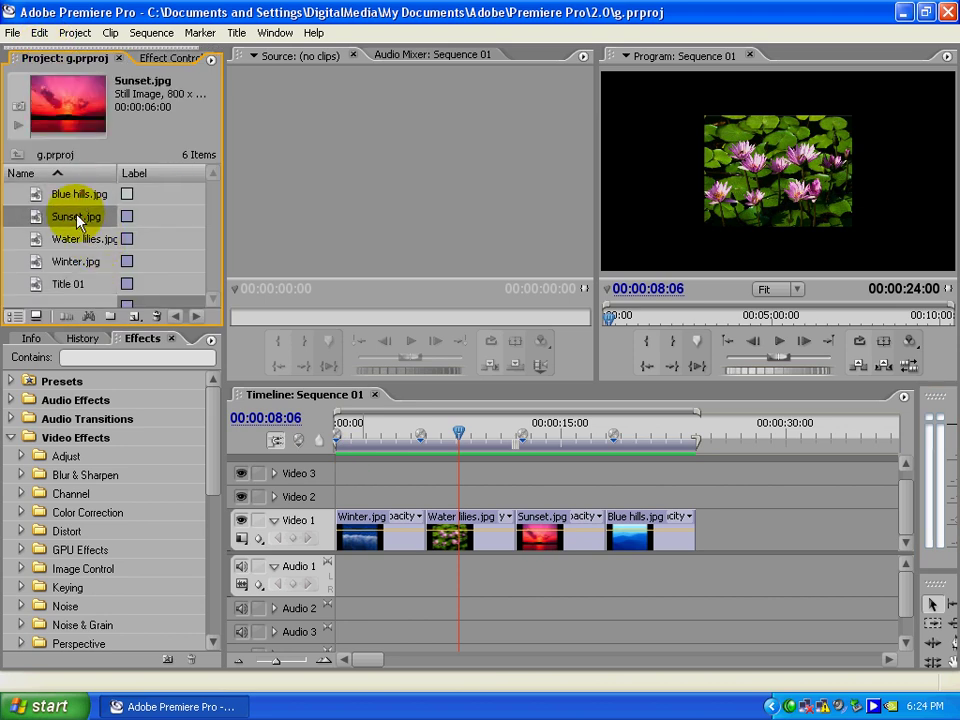
pyautogui.click(80, 239)
pyautogui.click(76, 261)
pyautogui.click(70, 285)
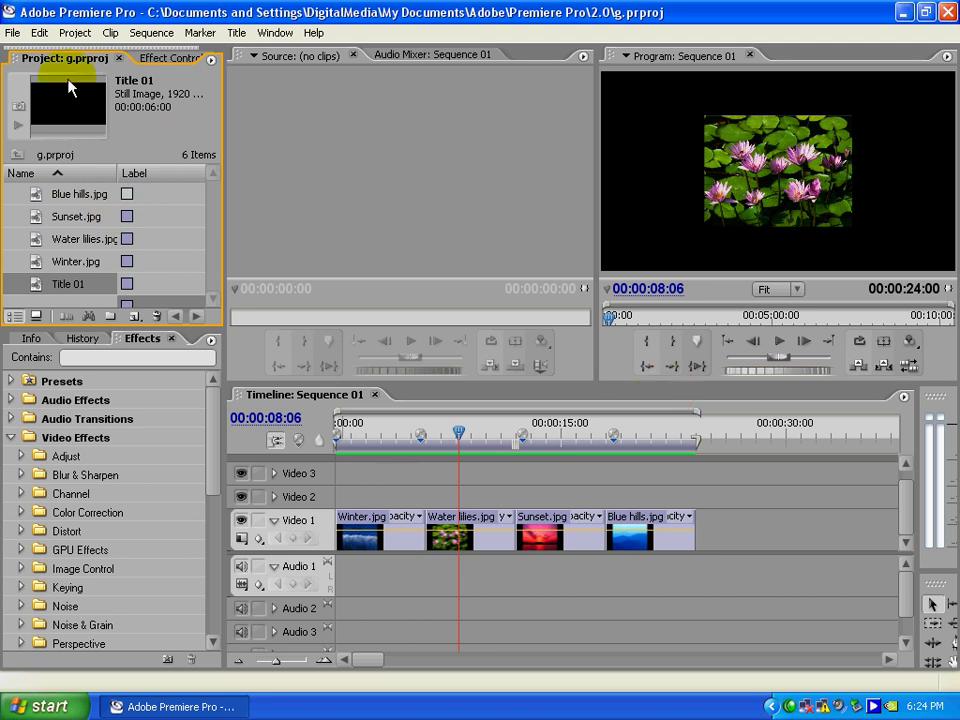
pyautogui.click(40, 193)
pyautogui.click(40, 215)
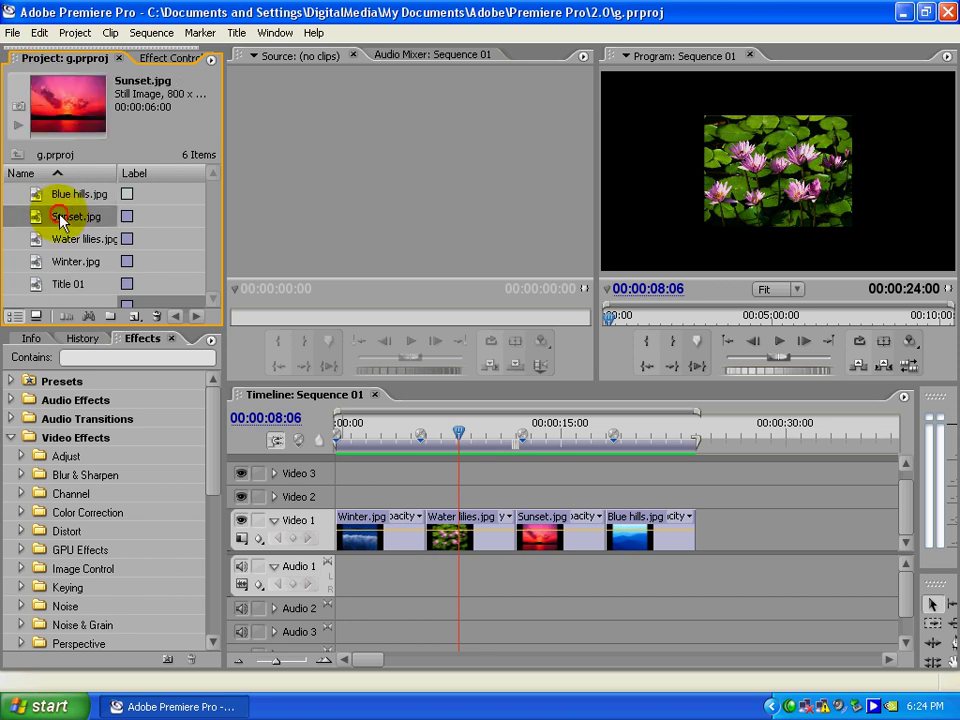
pyautogui.click(68, 240)
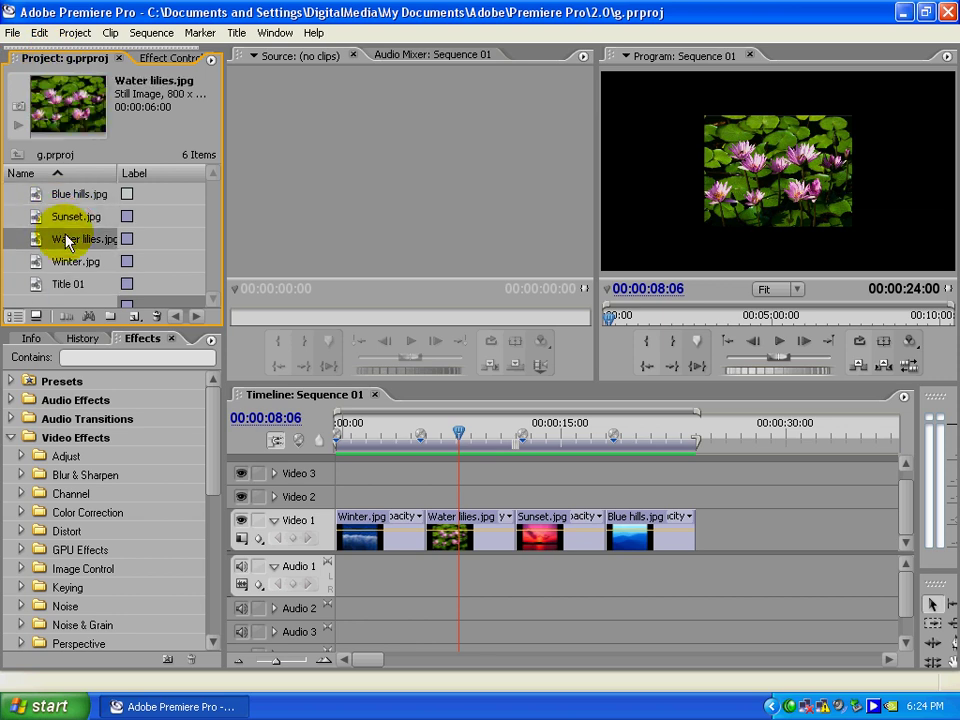
pyautogui.click(60, 261)
pyautogui.click(60, 284)
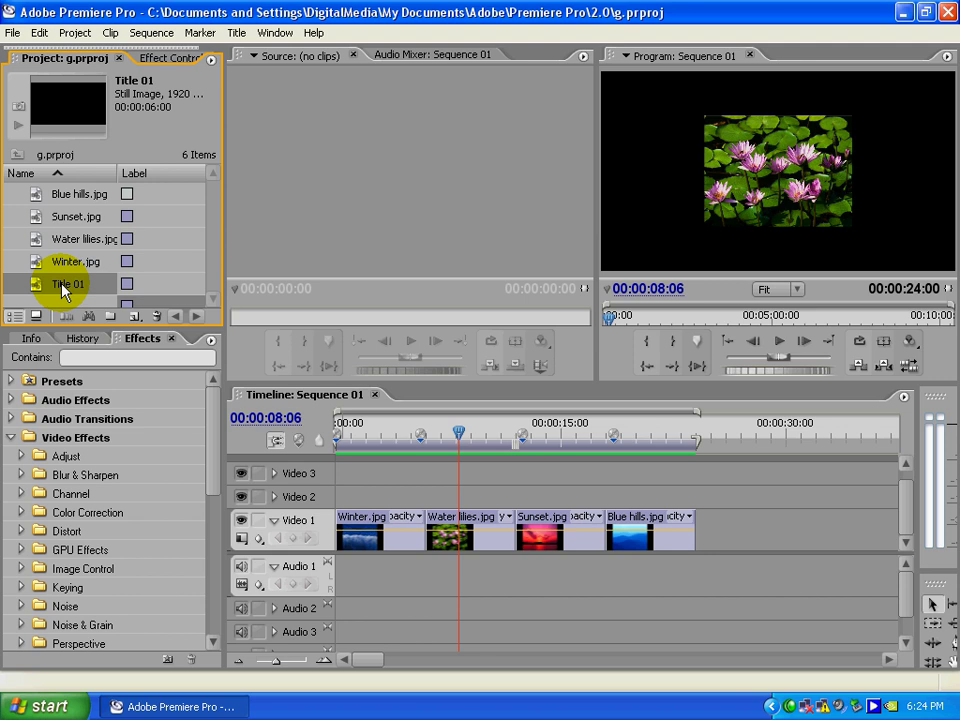
# - Select the Sunset clip on the Video 1 track and scrub the playhead, leaving it at 00:00:07:13
pyautogui.moveTo(459, 430)
pyautogui.mouseDown()
pyautogui.moveTo(489, 435)
pyautogui.moveTo(452, 432)
pyautogui.mouseUp()
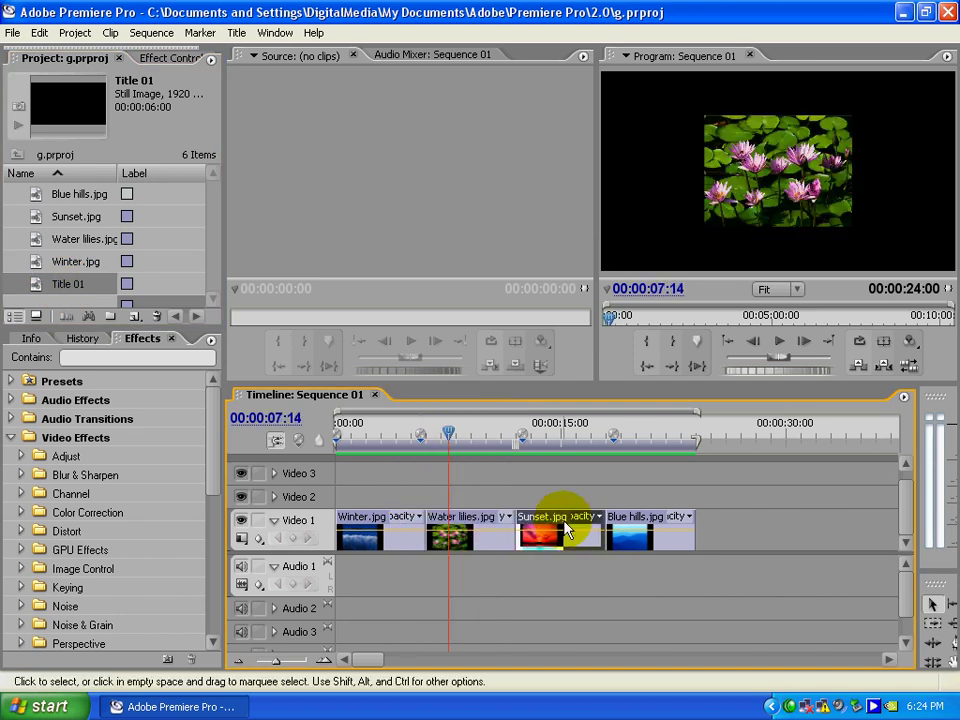
pyautogui.moveTo(476, 441); pyautogui.dragTo(446, 433)
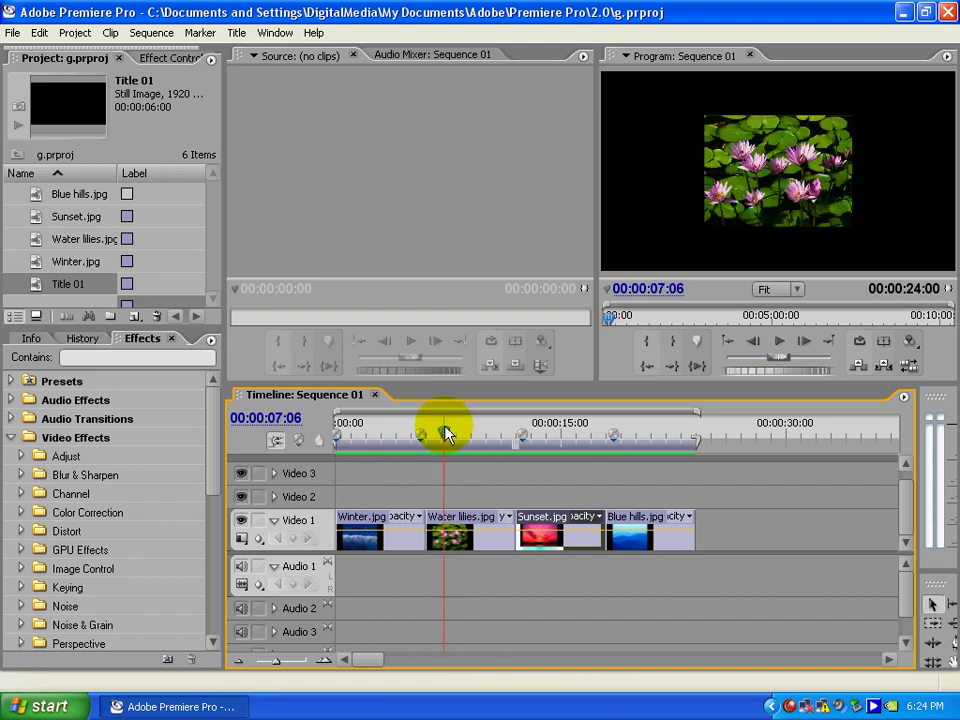
pyautogui.click(565, 533)
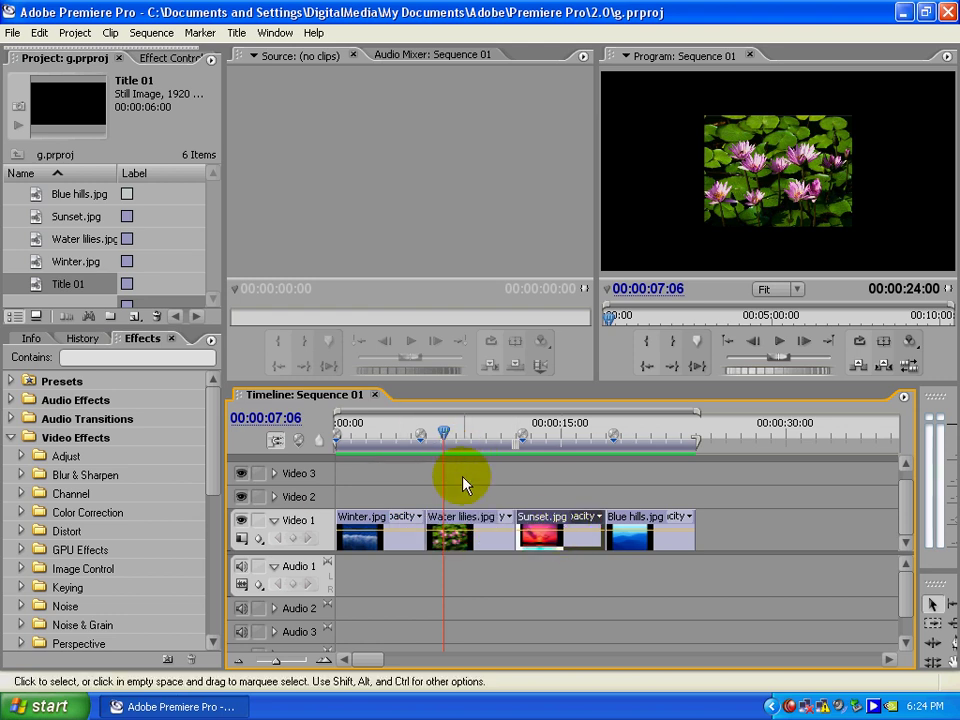
pyautogui.moveTo(441, 435); pyautogui.dragTo(502, 460)
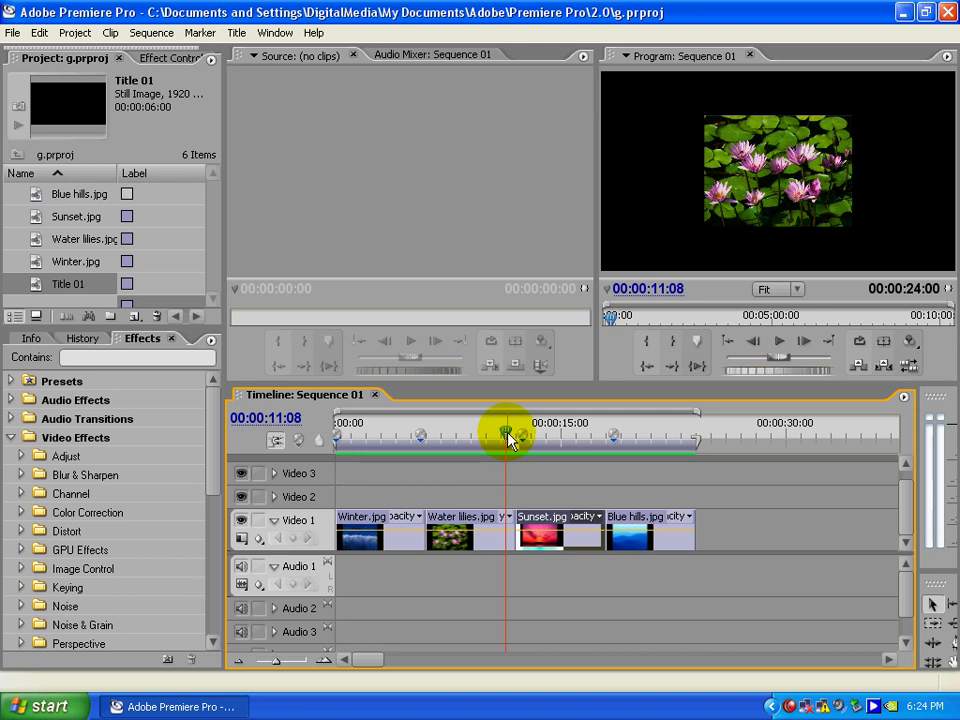
pyautogui.moveTo(509, 440); pyautogui.dragTo(448, 440)
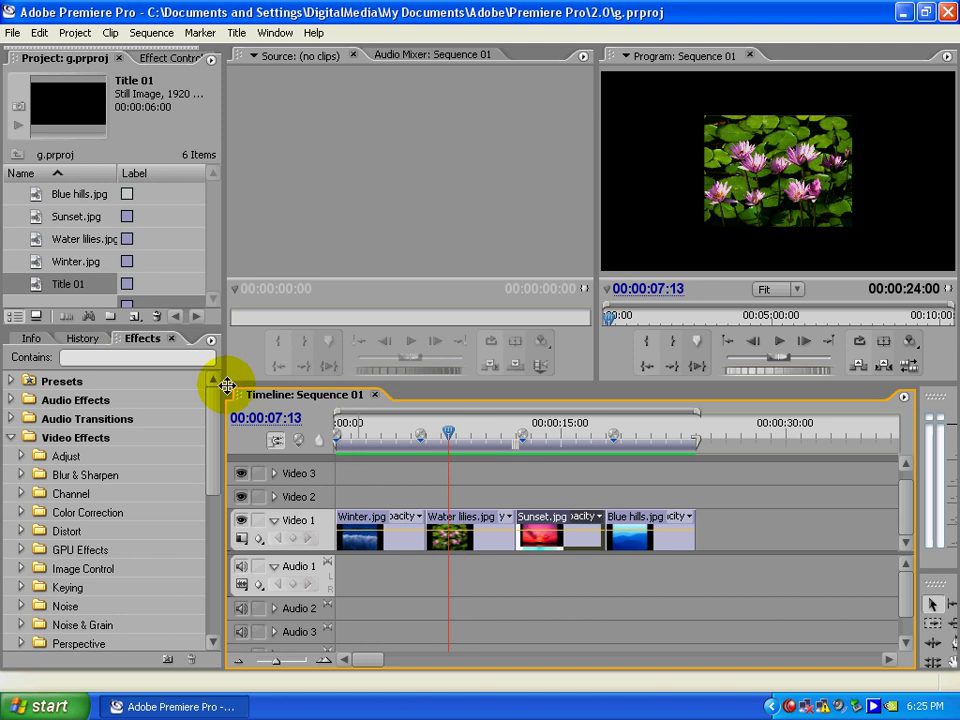
# - Widen the Project and Effects panels and make the Timeline taller by moving the corner shared by the panel frames
pyautogui.moveTo(224, 378); pyautogui.dragTo(311, 334)
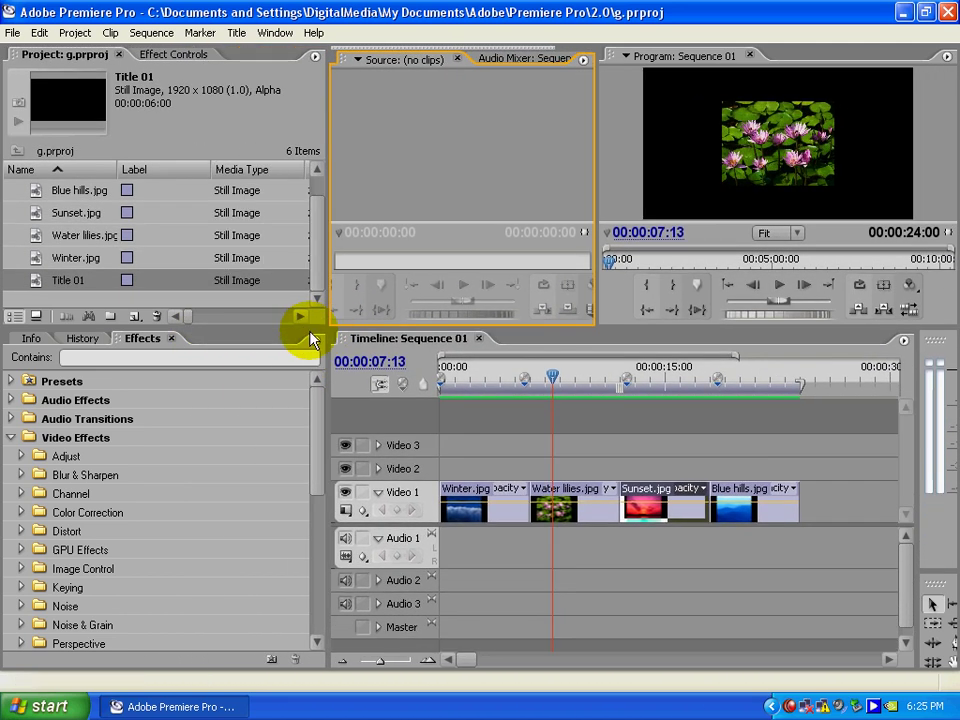